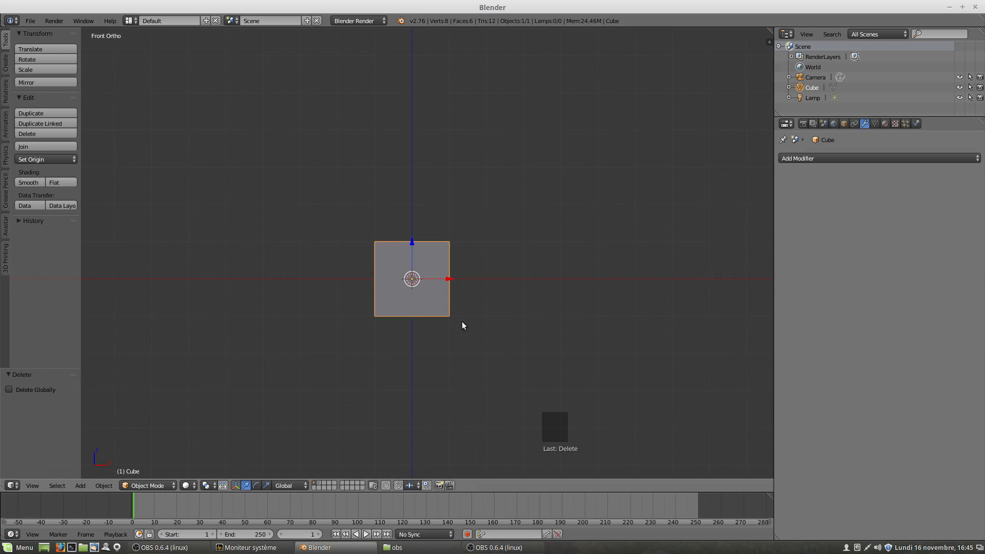
- Enter Edit Mode on the cube and select its top face using face selection
middle_click_drag(432, 251, 433, 344, "shift")
key("Tab")
right_click(430, 341)
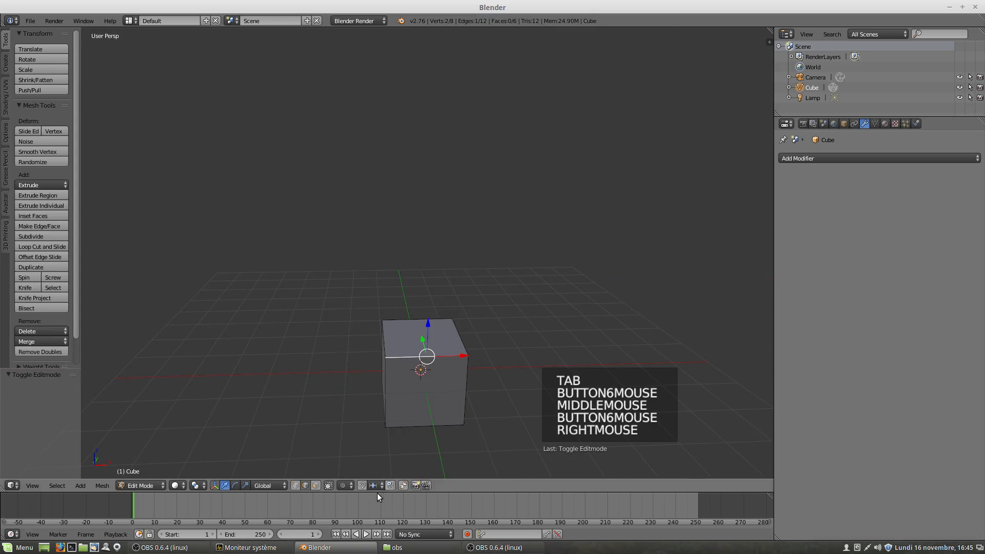
left_click(315, 487)
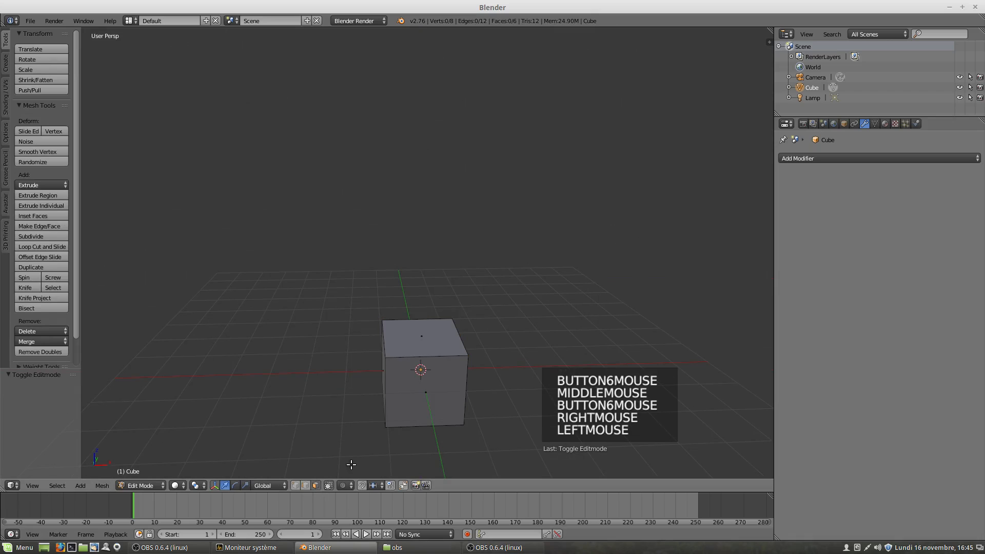
right_click(447, 344)
middle_click_drag(447, 359, 452, 360)
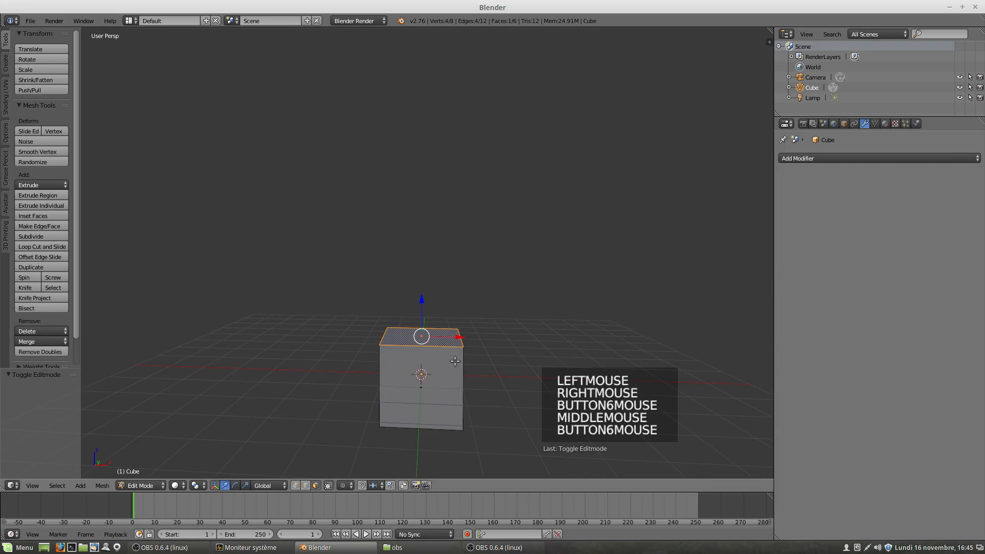
- Extrude the top face upward three times, the first by about 1.335 and the last by about 1.493, to form a tall column
key("e")
key("e")
left_click(463, 318)
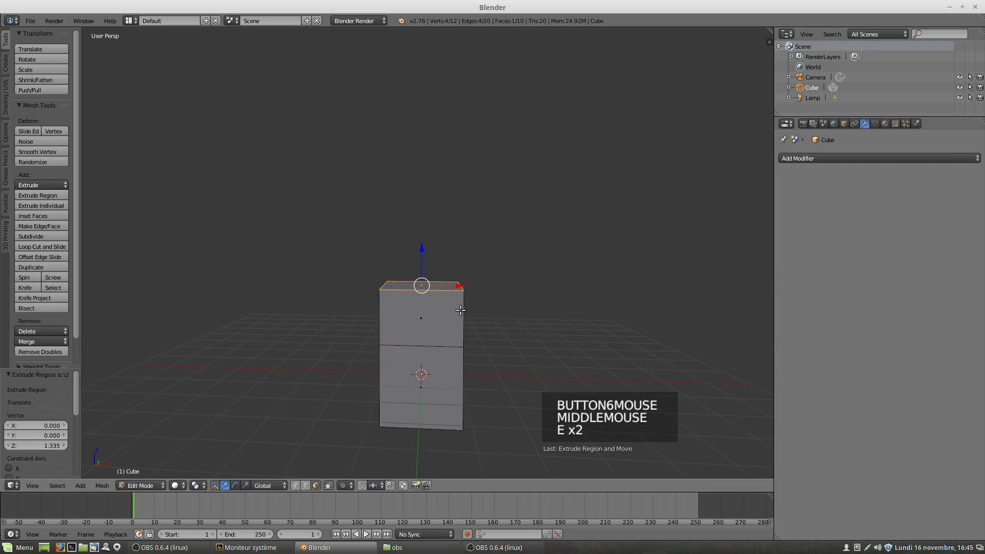
key("e")
left_click(462, 235)
key("e")
left_click(457, 178)
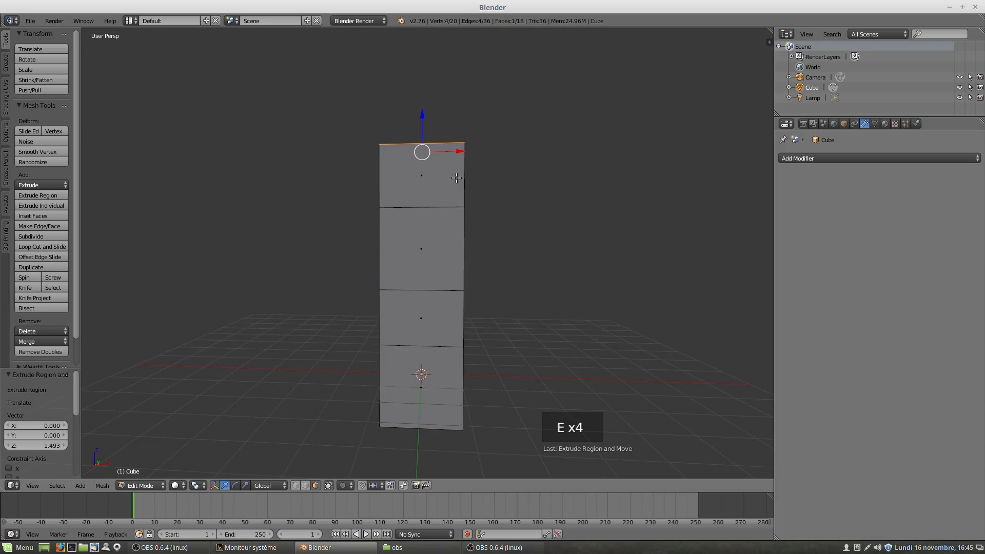
- Move the column's third-segment side face about 0.775 along X and extrude it about 1.399 outward to form an arm
middle_click_drag(475, 286, 458, 267)
right_click(464, 271)
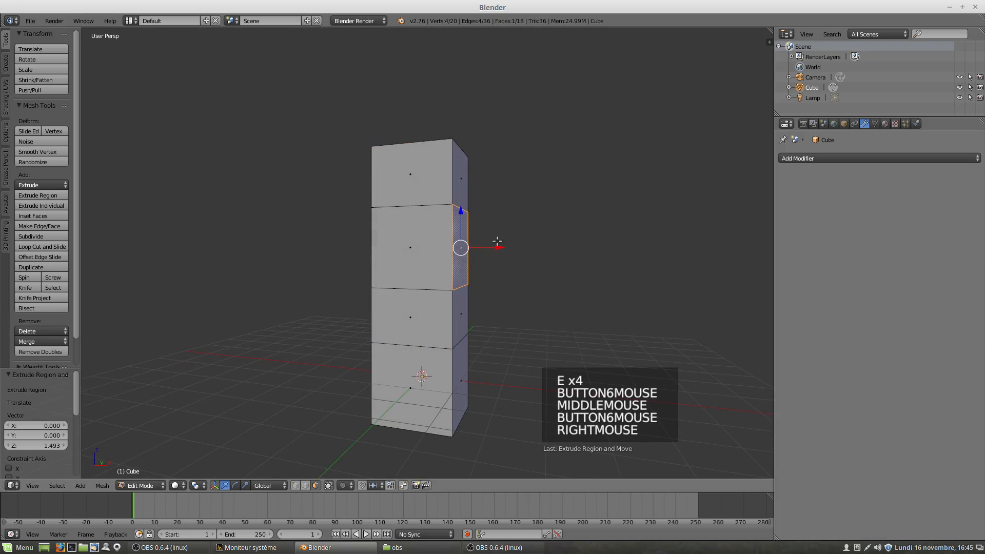
left_click_drag(497, 241, 524, 266)
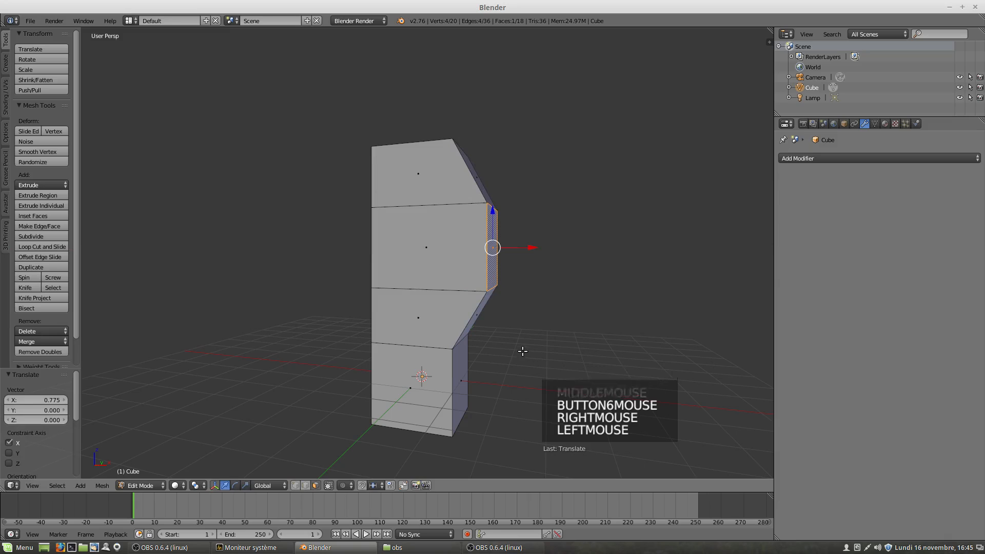
middle_click_drag(523, 352, 462, 366)
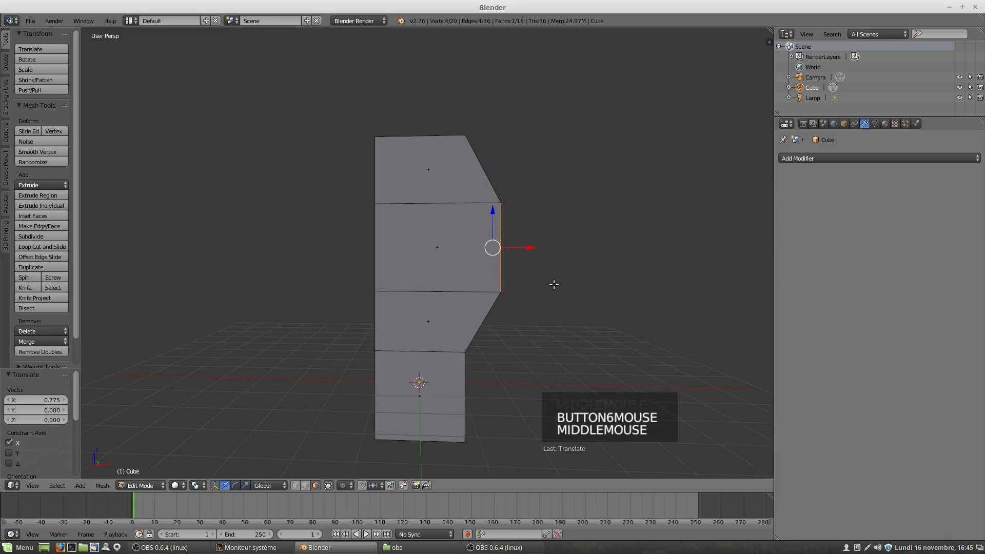
key("e")
left_click(614, 292)
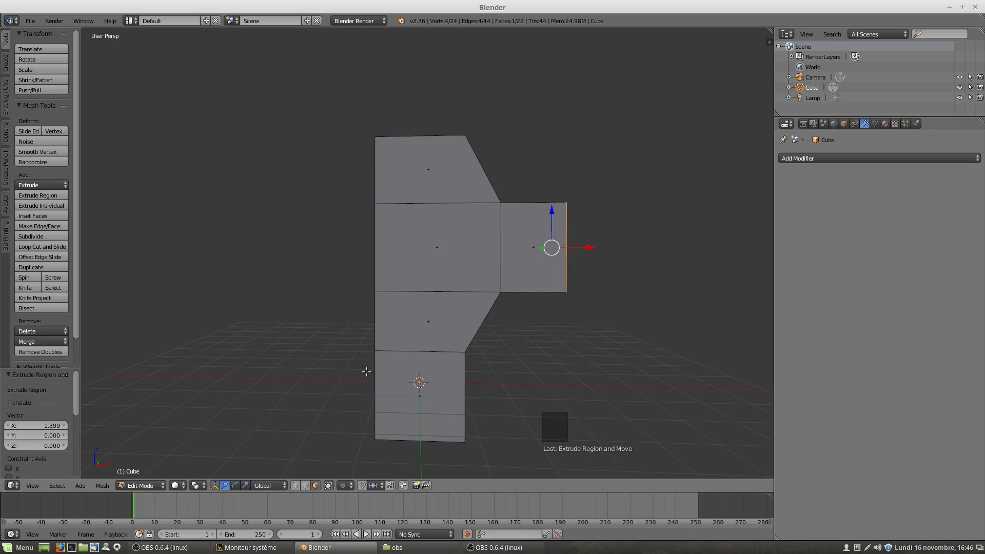
- In front view with nothing selected, add a single vertical loop cut through the middle of the column
key("KP_1")
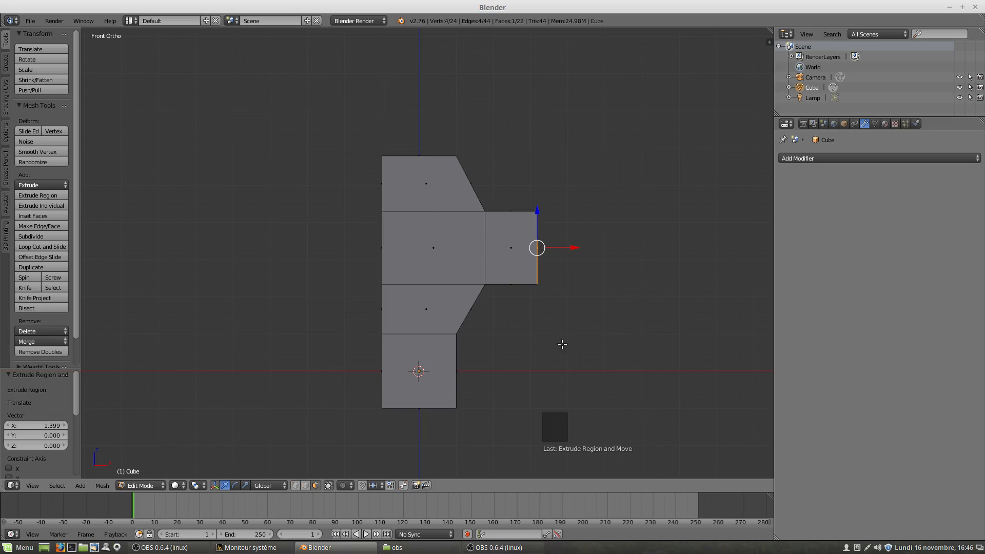
key("a")
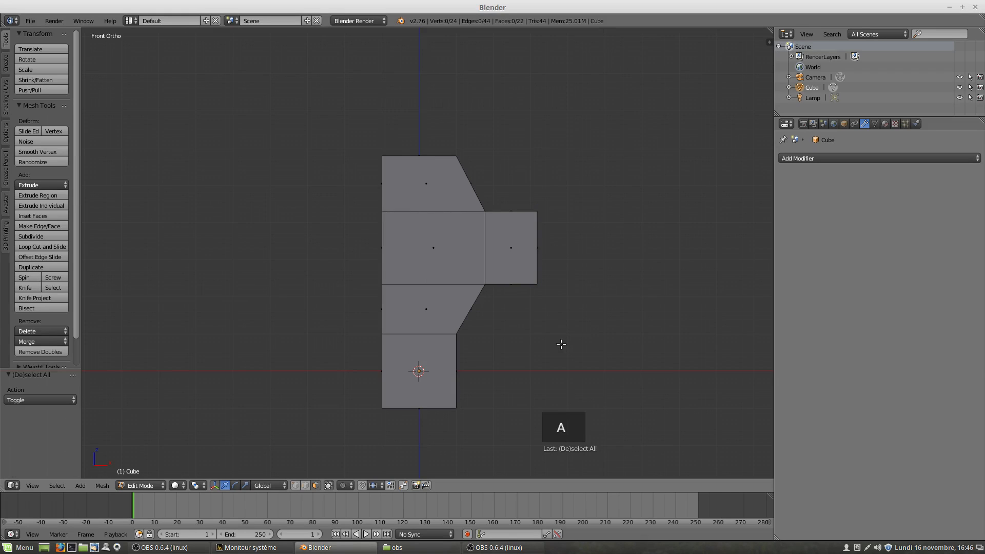
key("ctrl+r")
left_click(435, 408)
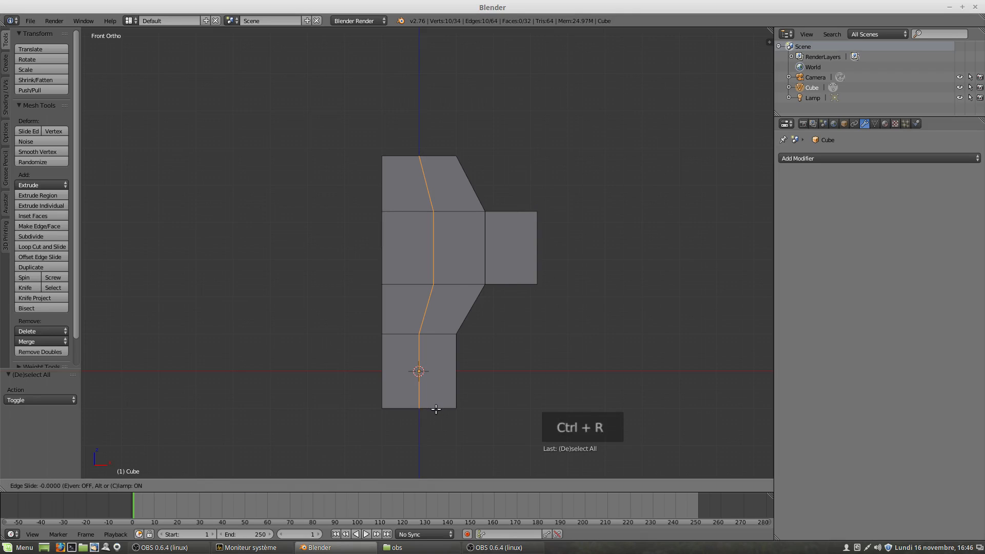
left_click(435, 407)
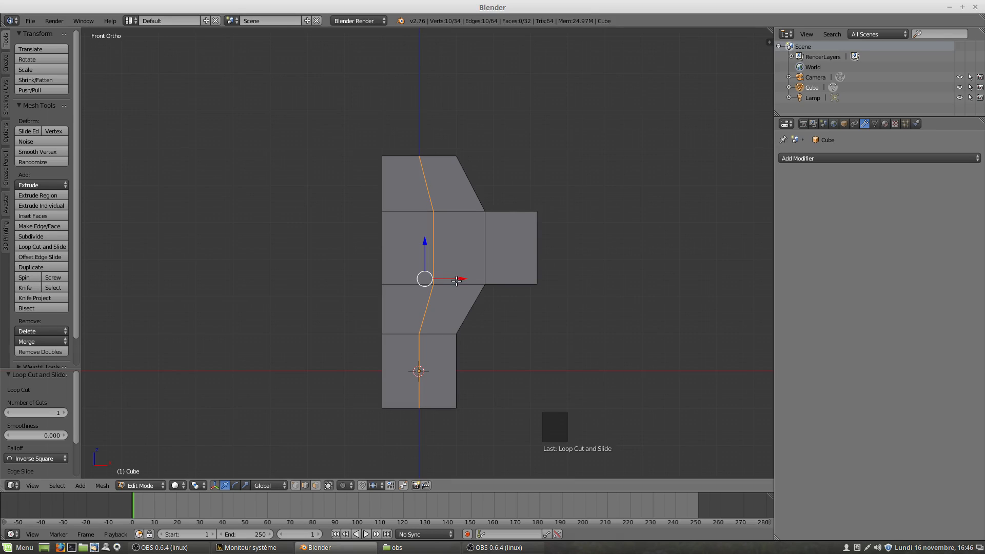
- Straighten the new edge loop by scaling it to 0 along the X axis
key("s")
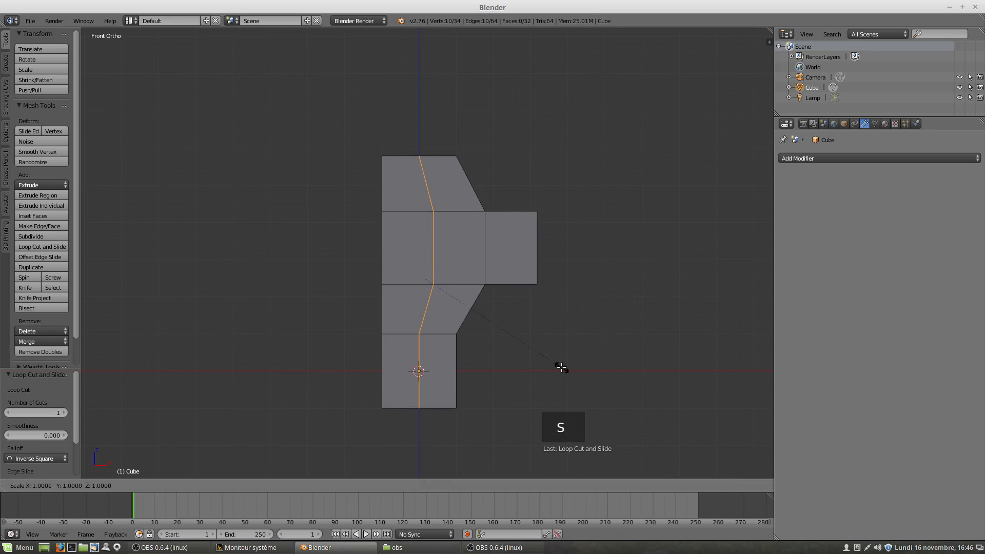
key("x")
key("0")
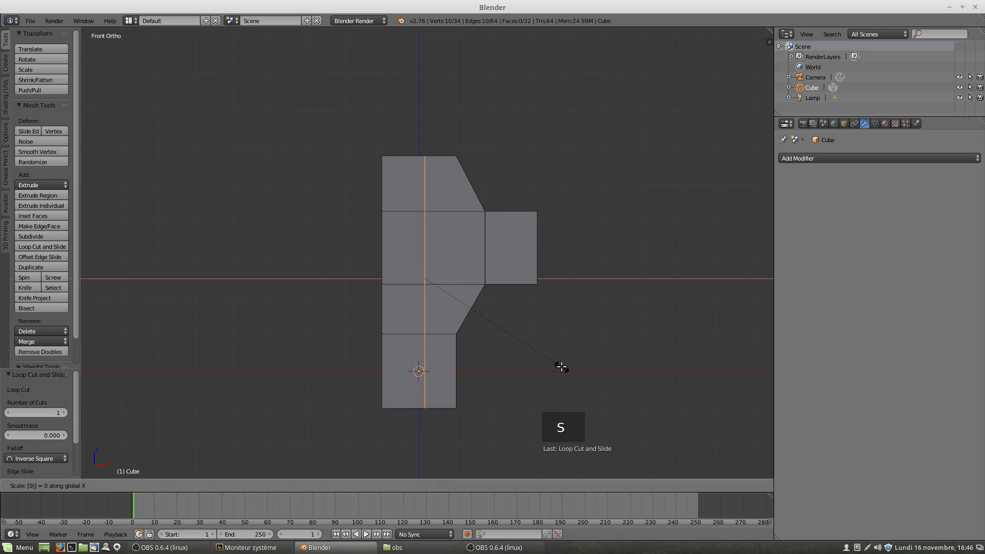
left_click(561, 367)
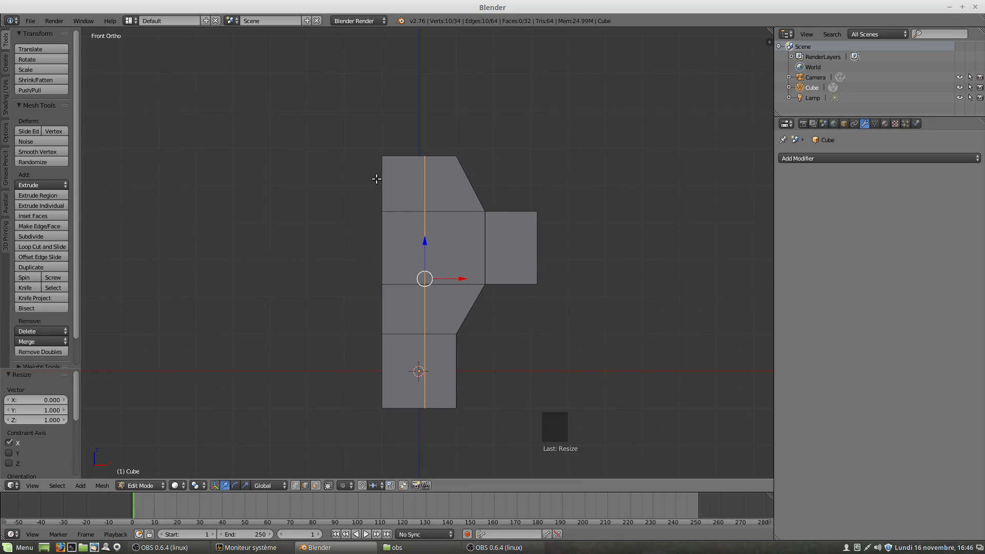
- Shift the straightened loop along X onto the model's vertical centre axis, fine-tuning with offsets of about -0.152, -0.014 and 0.055
left_click_drag(463, 280, 457, 280)
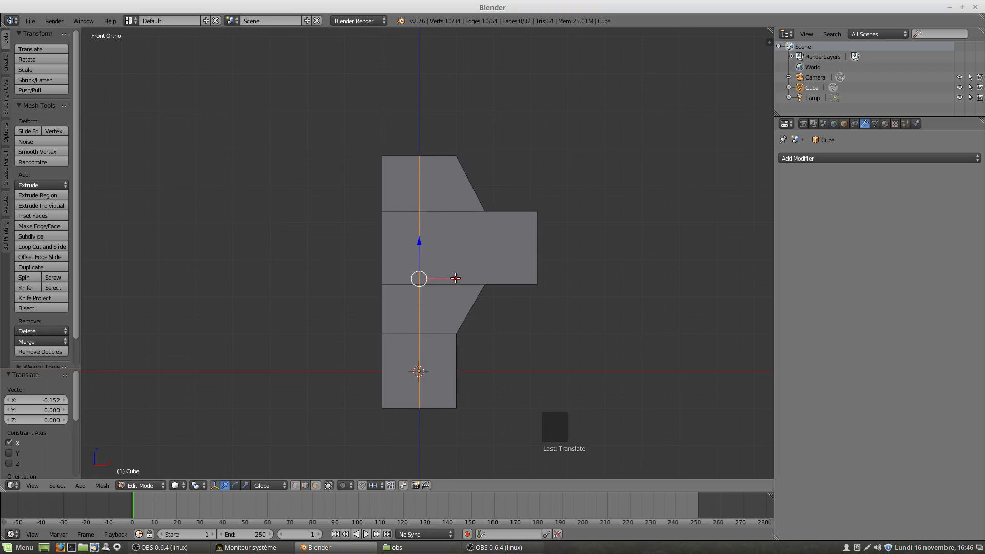
left_click_drag(456, 277, 455, 278)
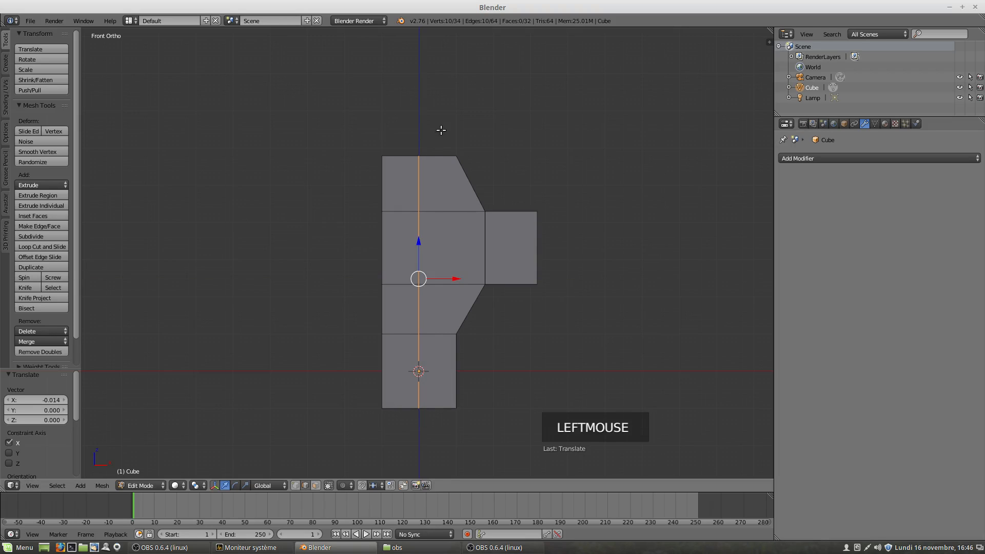
left_click(456, 283)
left_click_drag(456, 280, 457, 278)
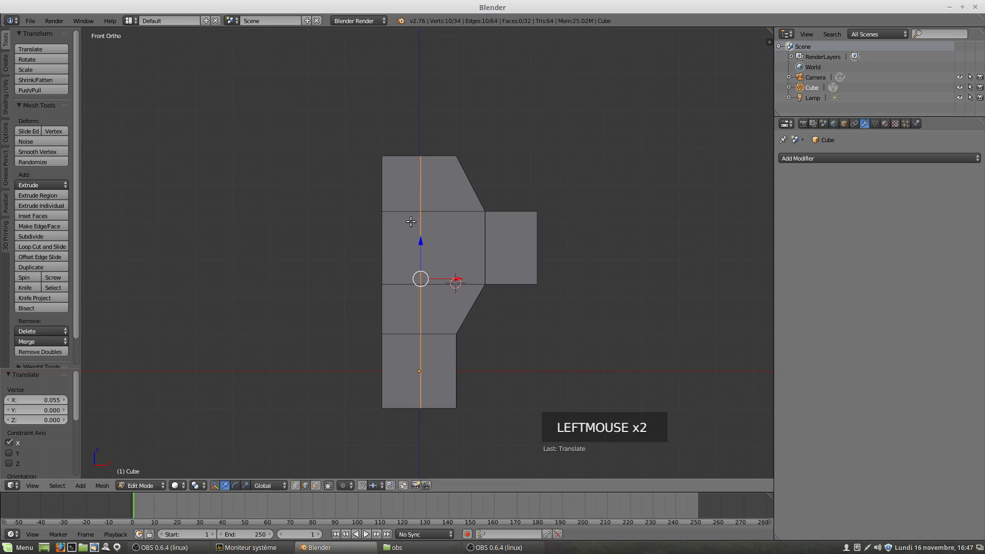
- Allow selection through the mesh and delete all outer vertices on the armless side, leaving half of the model
left_click(329, 486)
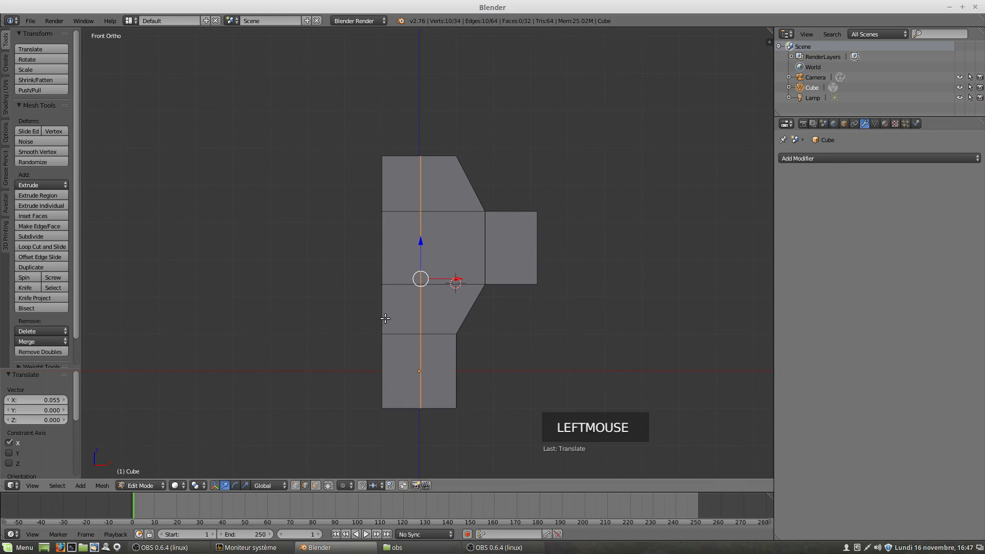
key("a")
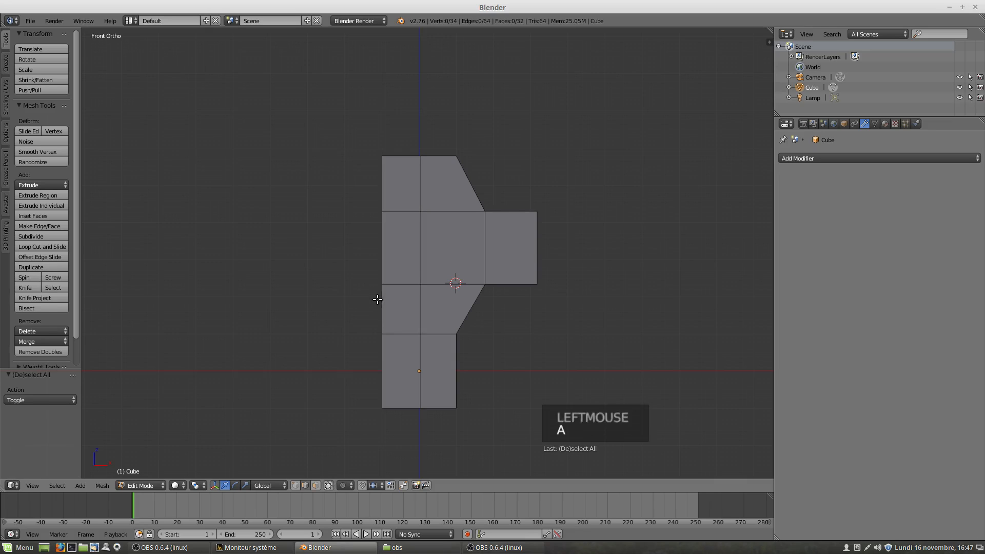
left_click(295, 485)
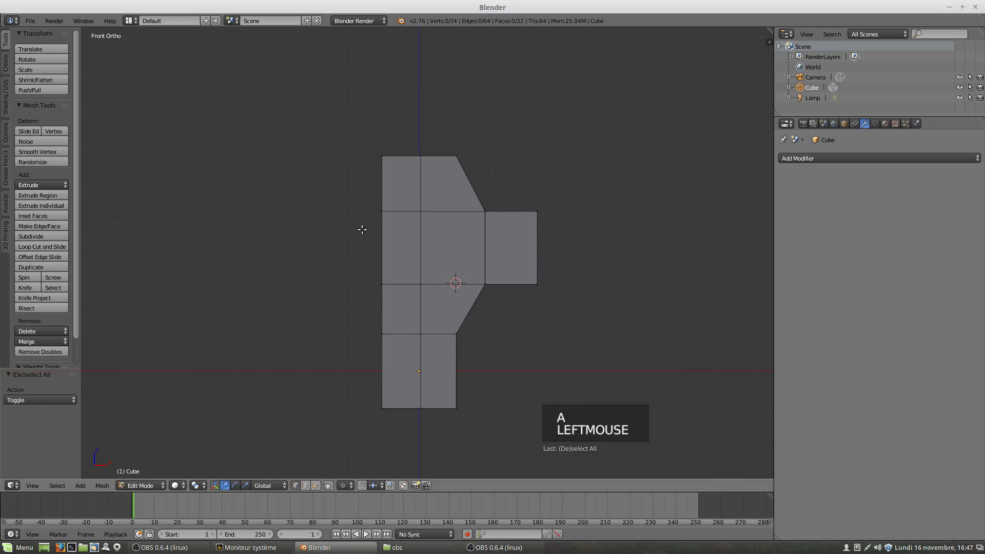
key("b")
left_click_drag(366, 121, 400, 459)
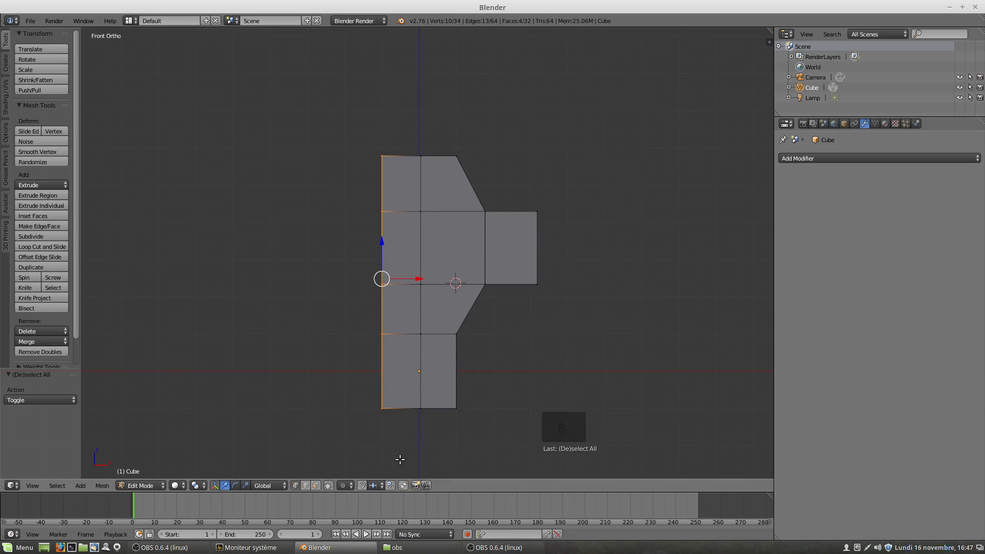
key("x")
left_click(400, 405)
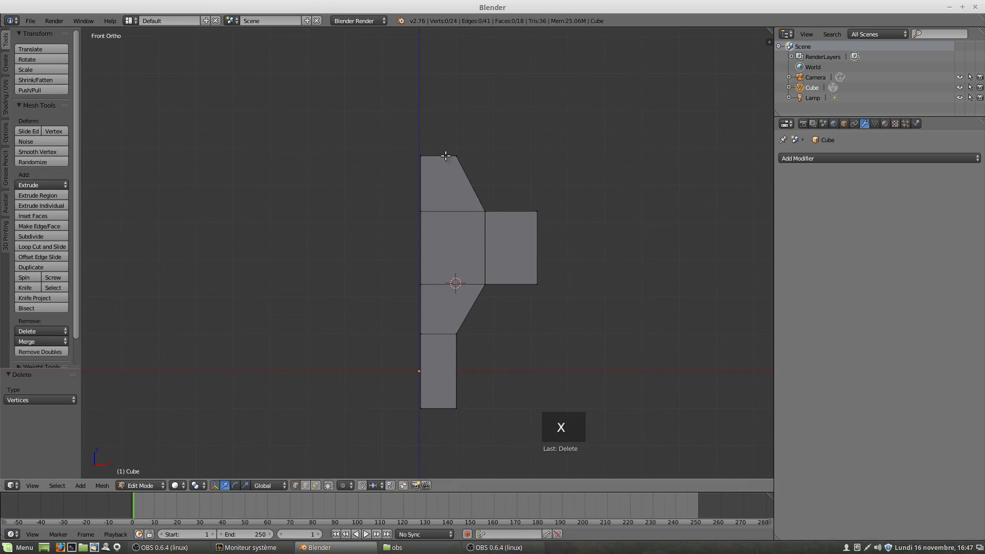
- Add a Mirror modifier to the half model, mirroring it across the X axis
middle_click_drag(409, 348, 447, 227)
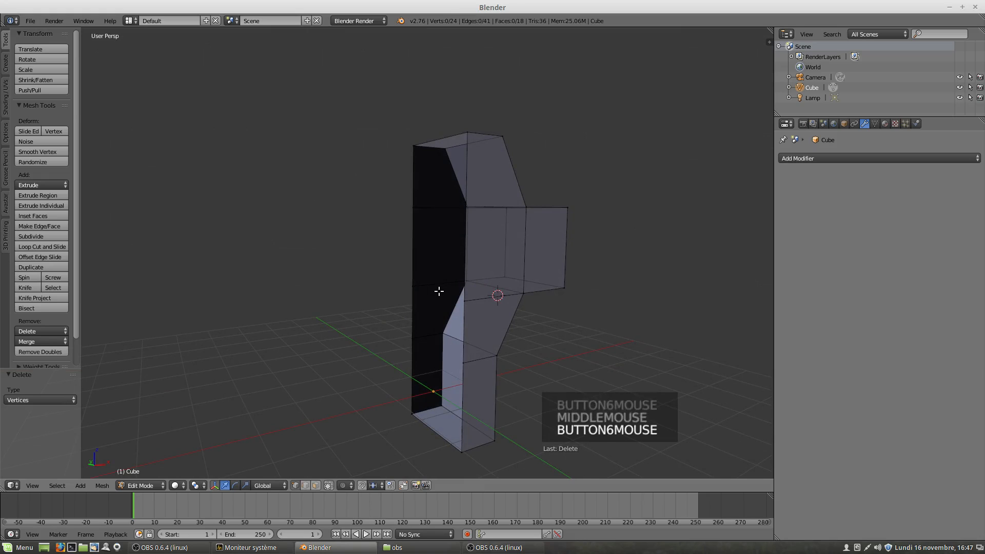
key("KP_1")
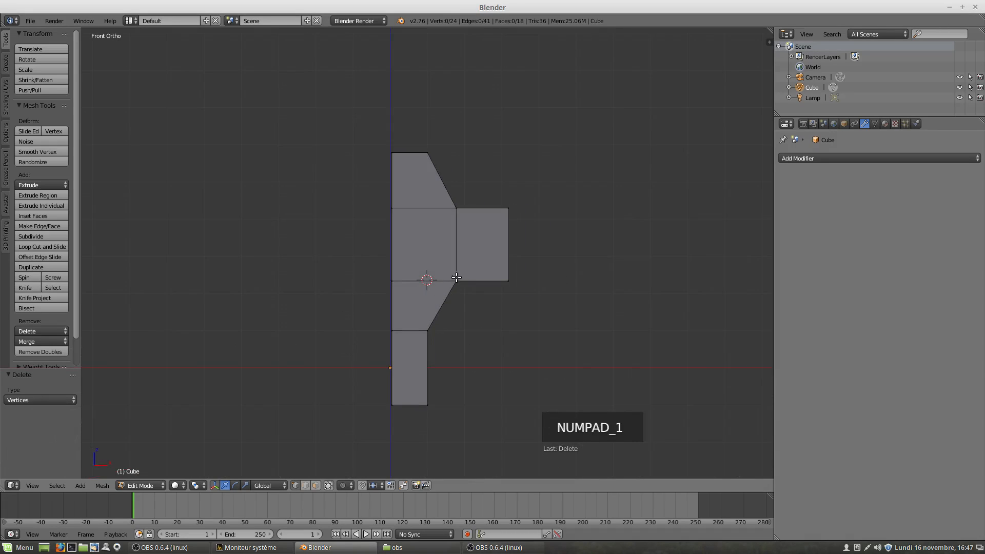
left_click(808, 158)
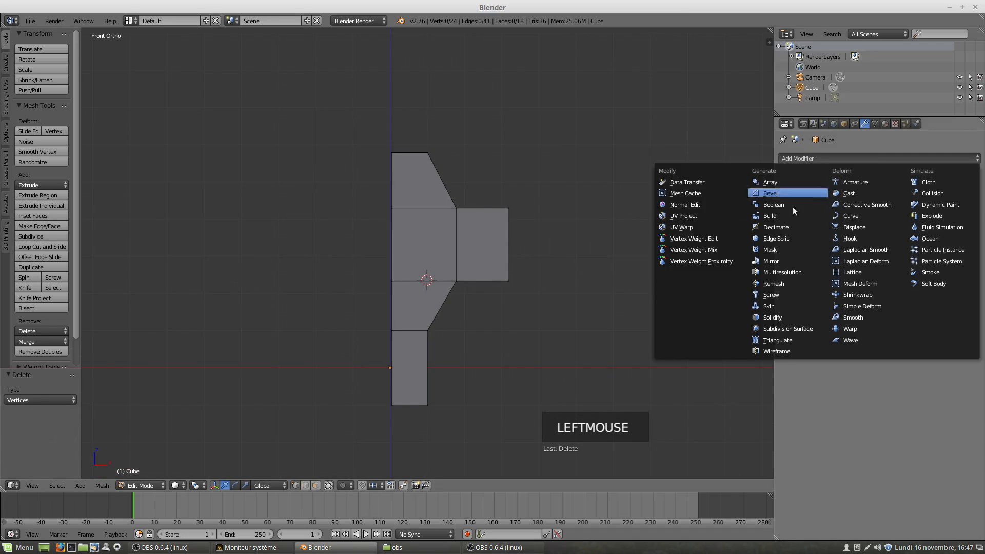
left_click(777, 261)
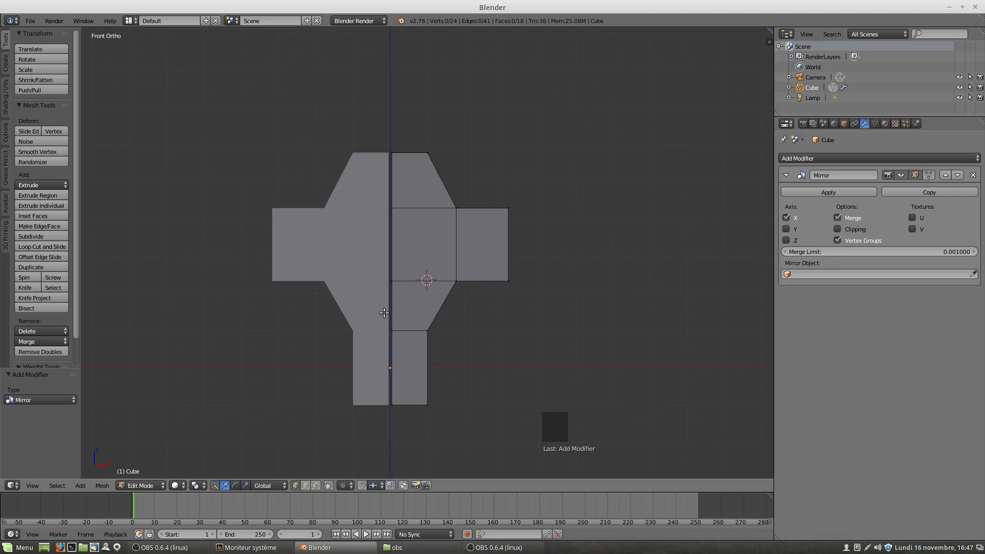
scroll(384, 313, "up", 2)
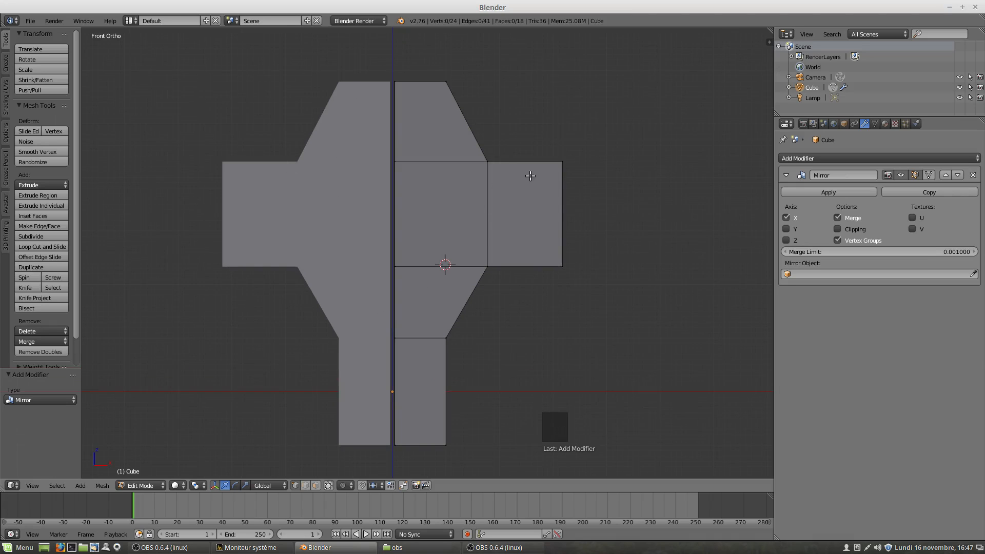
- Try moving the upper outer vertex of the original arm
right_click(563, 161)
left_click(568, 160)
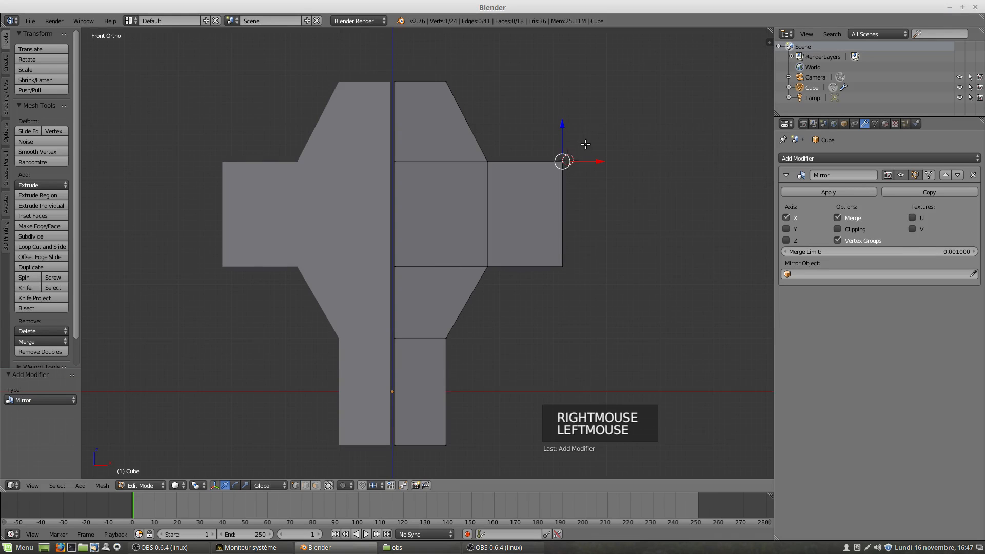
right_click_drag(568, 160, 601, 173)
key("Escape")
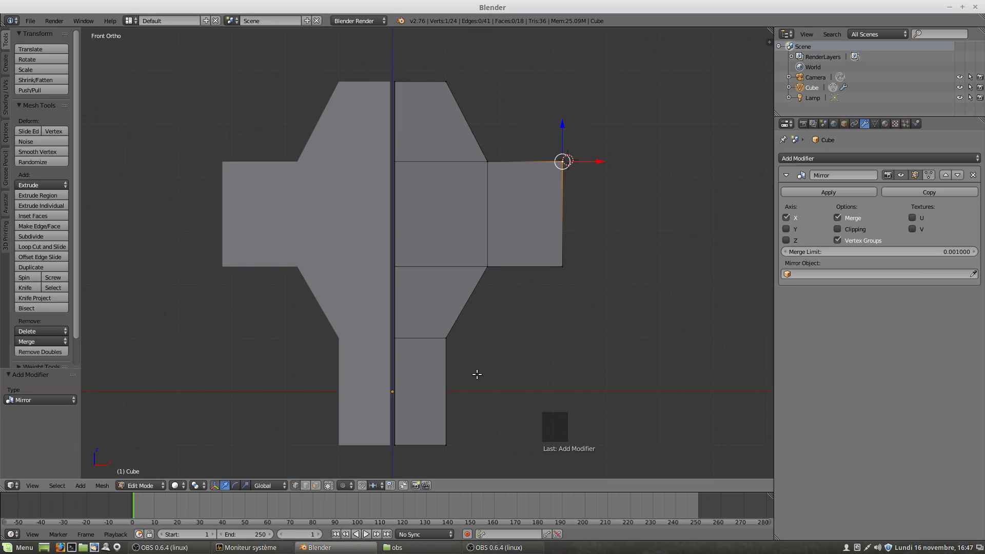
- Adjust the edit cage to the Mirror modifier's result, try moving the mirrored arm's upper outer vertex, and select its lower outer vertex
left_click(930, 176)
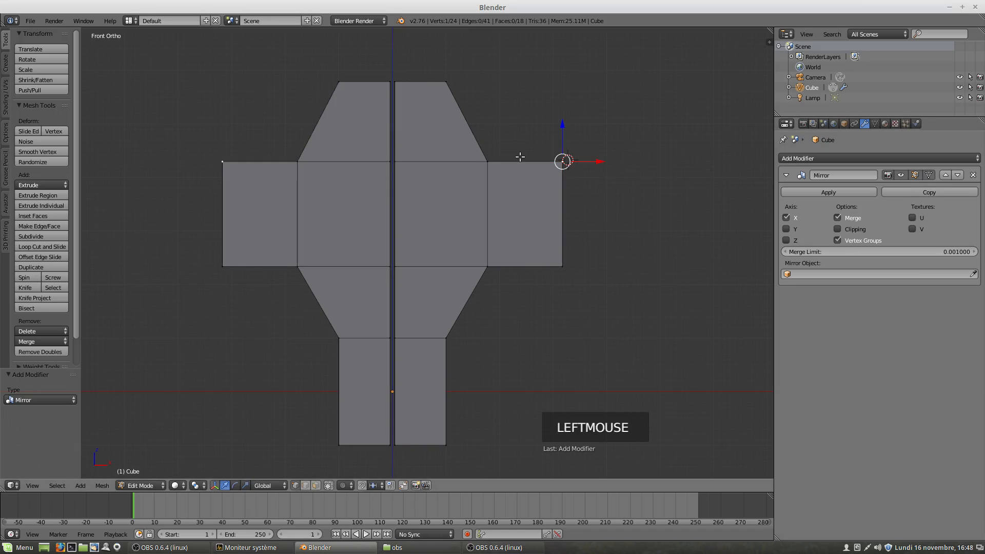
right_click_drag(222, 161, 255, 201)
right_click(284, 204)
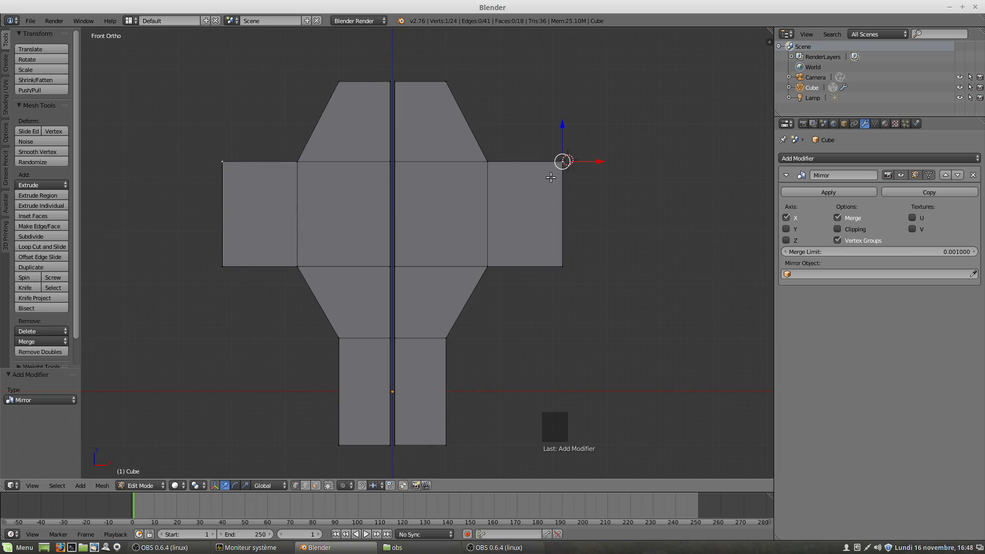
right_click(224, 261)
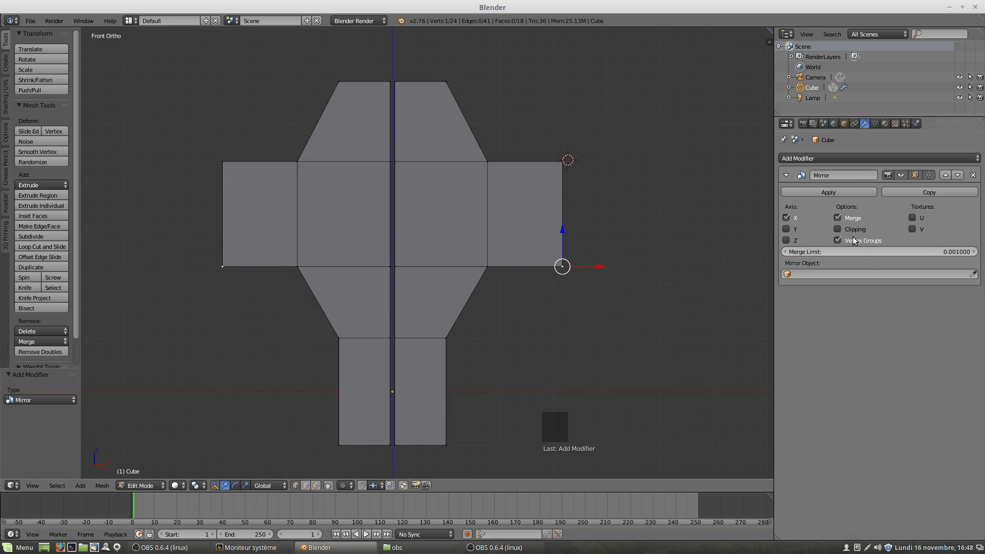
- Enable mirroring along the Y axis in the Mirror modifier
left_click(789, 230)
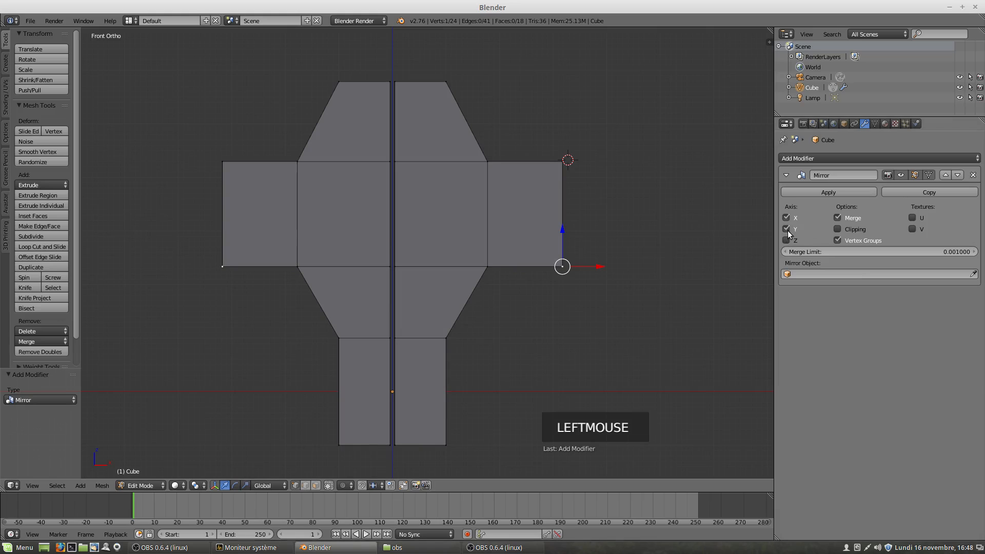
- Turn off X mirroring in the Mirror modifier and try moving the arm's lower outer vertex -0.181 along Y
left_click(786, 218)
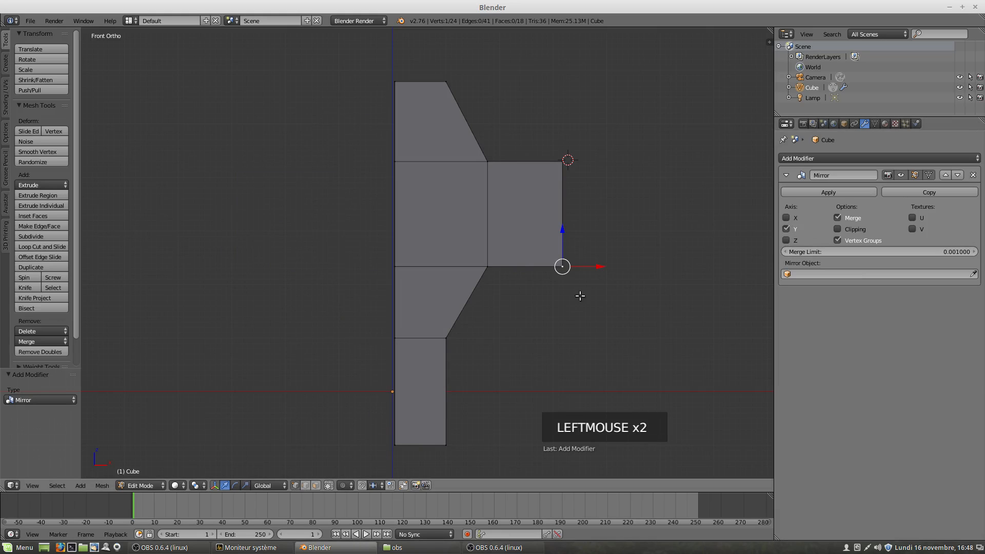
scroll(577, 295, "down", 2)
middle_click_drag(607, 322, 564, 322)
scroll(564, 322, "down", 1)
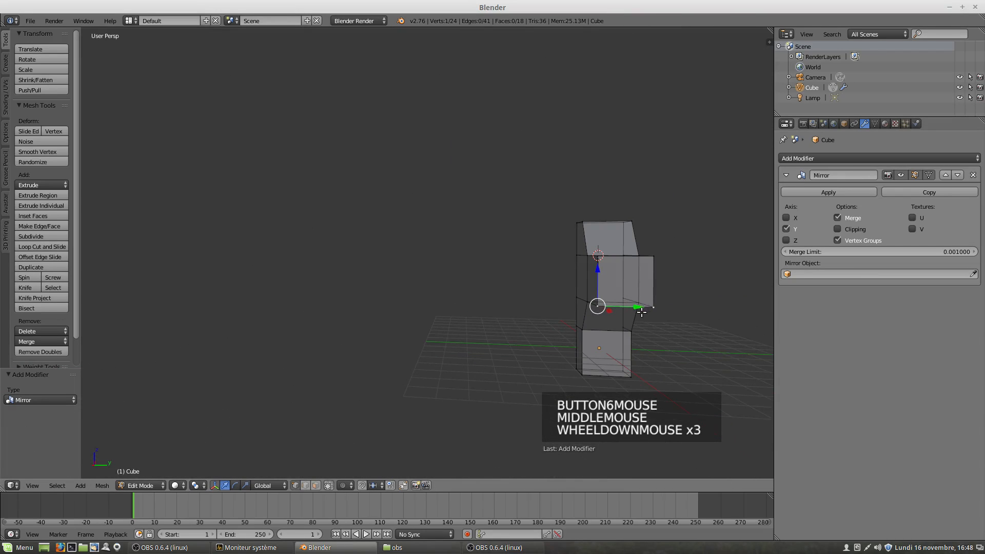
middle_click_drag(647, 299, 642, 317)
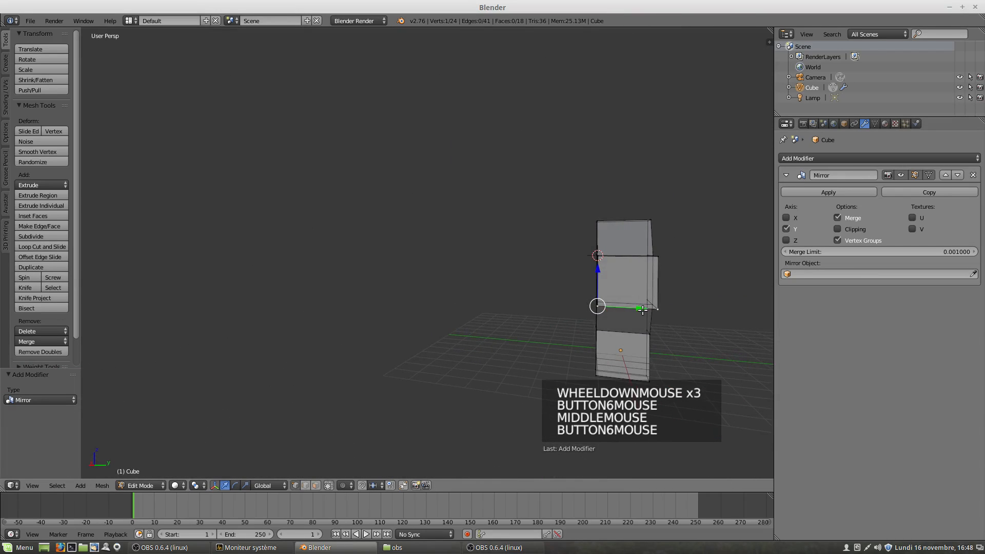
left_click_drag(642, 310, 635, 307)
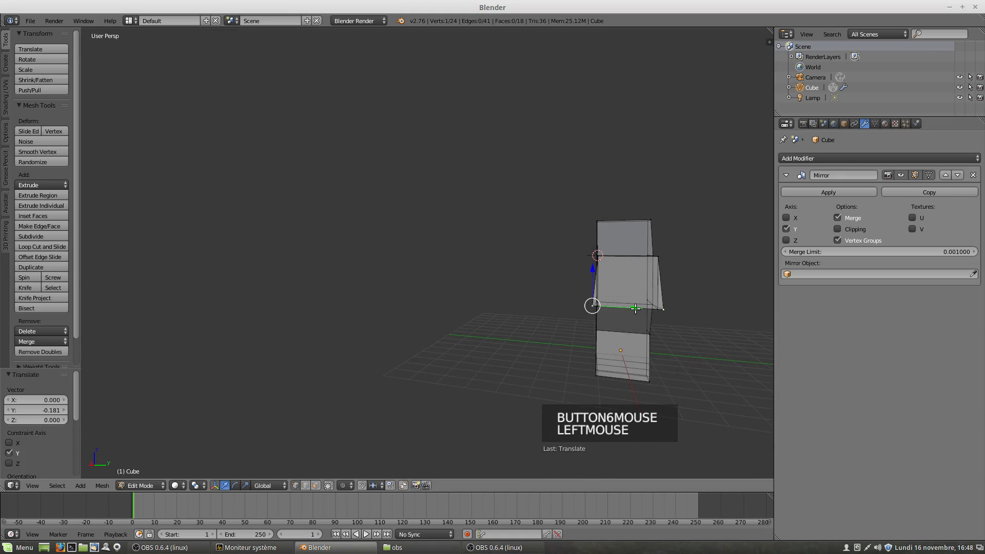
key("ctrl+a")
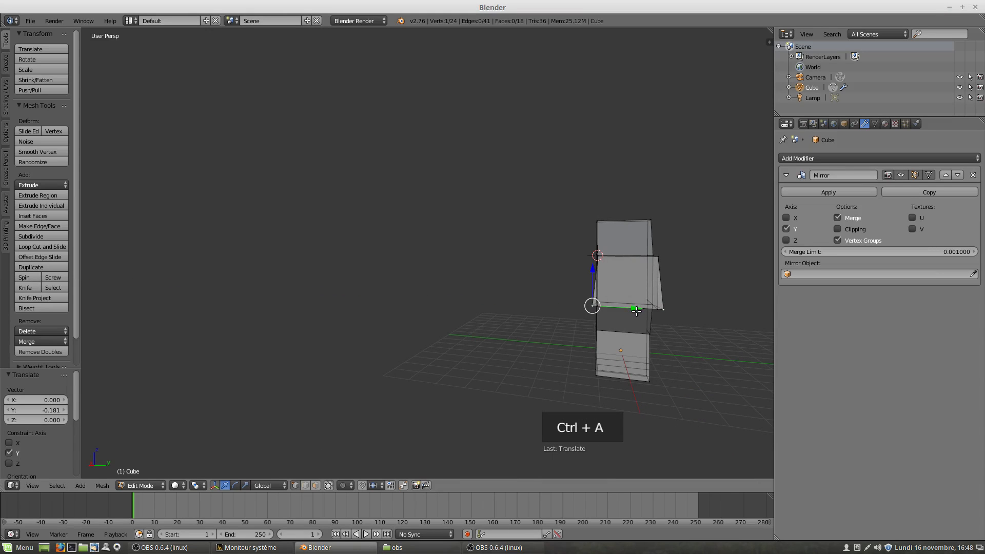
key("ctrl+z")
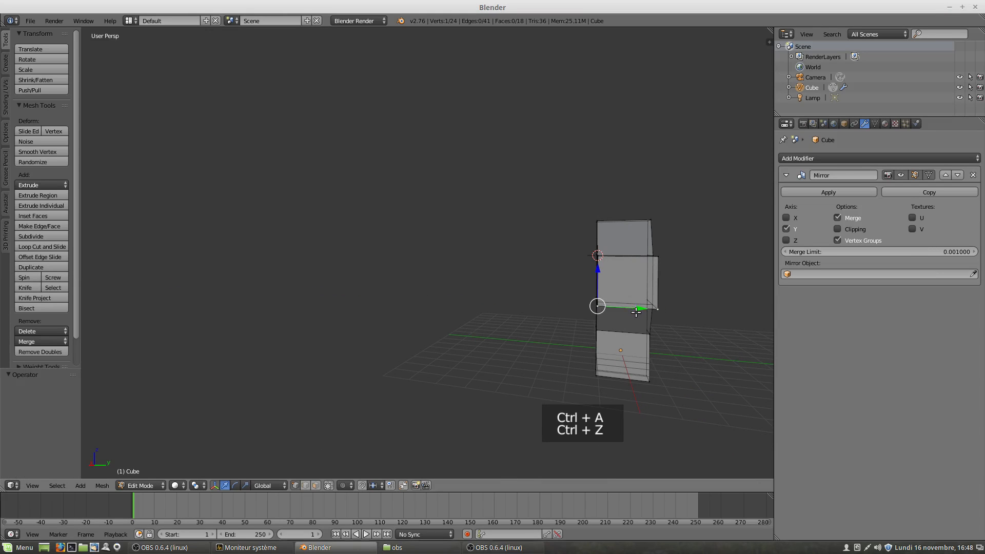
- Disable the Mirror modifier's edit cage adjustment, try moving the arm's lower outer vertex -0.327 along Y, and deselect everything
left_click(930, 176)
left_click_drag(650, 304, 633, 310)
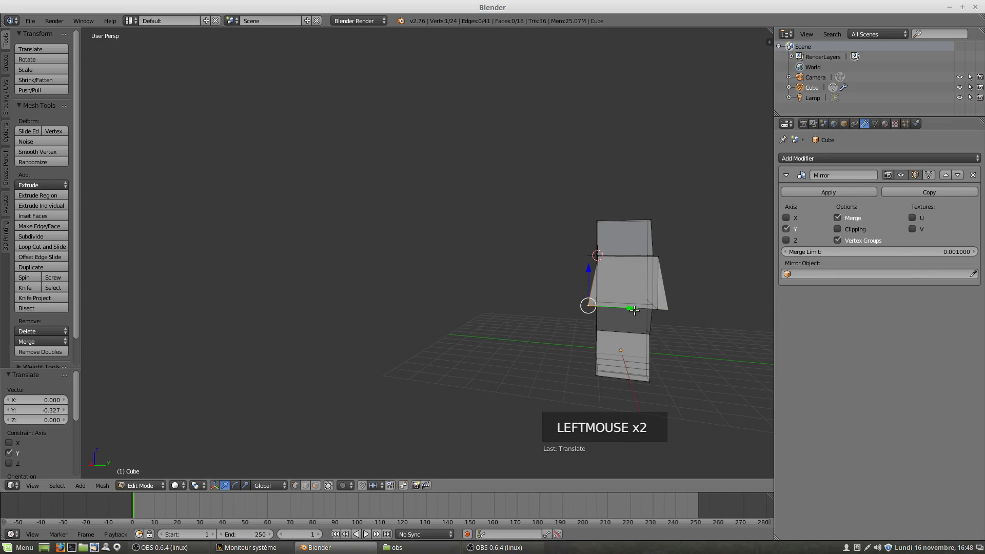
key("ctrl+z")
key("a")
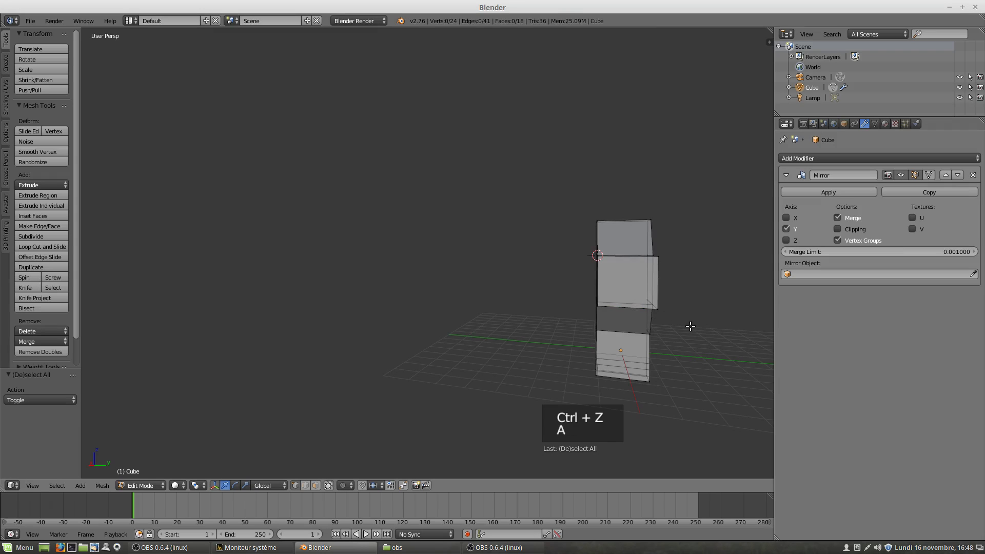
- Select the whole half mesh and move it -1.282 along Y and 1.509 along Z, away from the object's origin
key("a")
left_click_drag(679, 302, 636, 292)
mouse_move(636, 292)
middle_mouse_down()
mouse_move(664, 384)
mouse_move(719, 294)
mouse_move(588, 277)
mouse_move(639, 293)
middle_mouse_up()
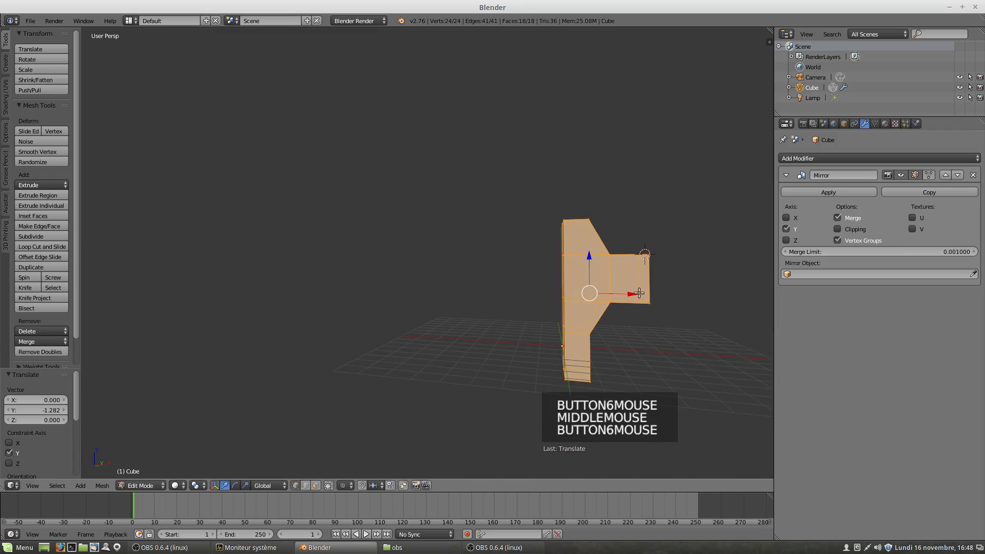
left_click_drag(591, 257, 587, 217)
middle_click_drag(576, 310, 510, 330)
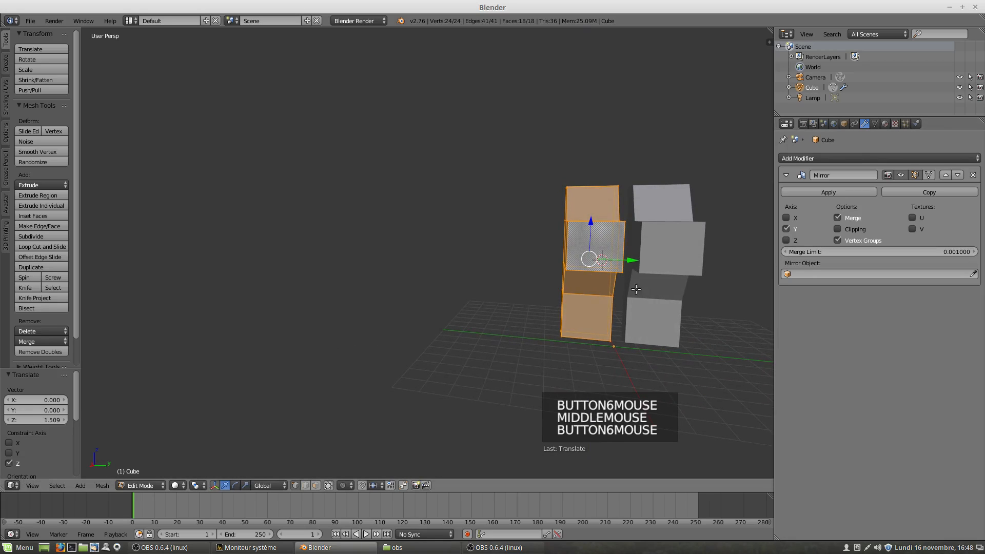
- Enable mirroring along the Z and X axes in addition to Y in the Mirror modifier
left_click(786, 240)
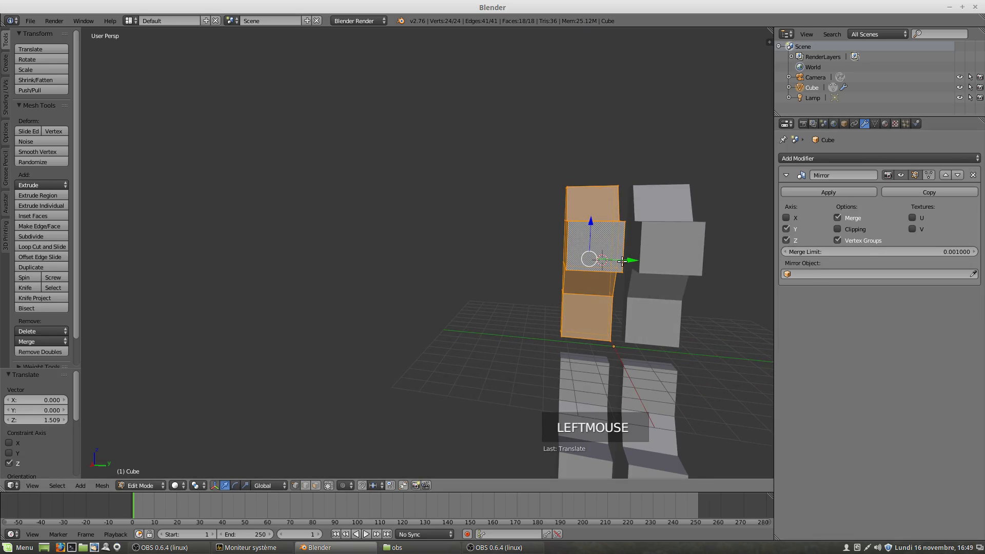
left_click(787, 217)
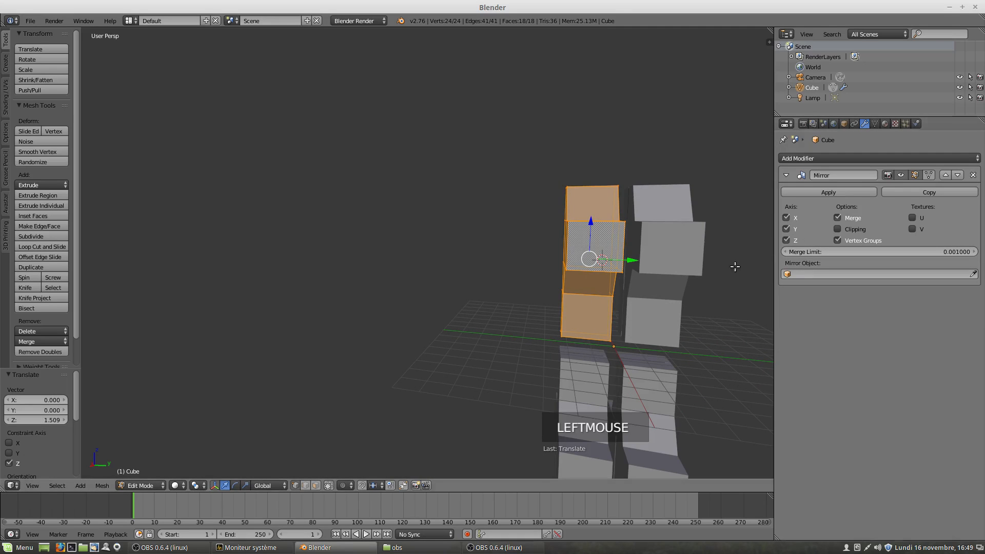
middle_click_drag(555, 328, 627, 331)
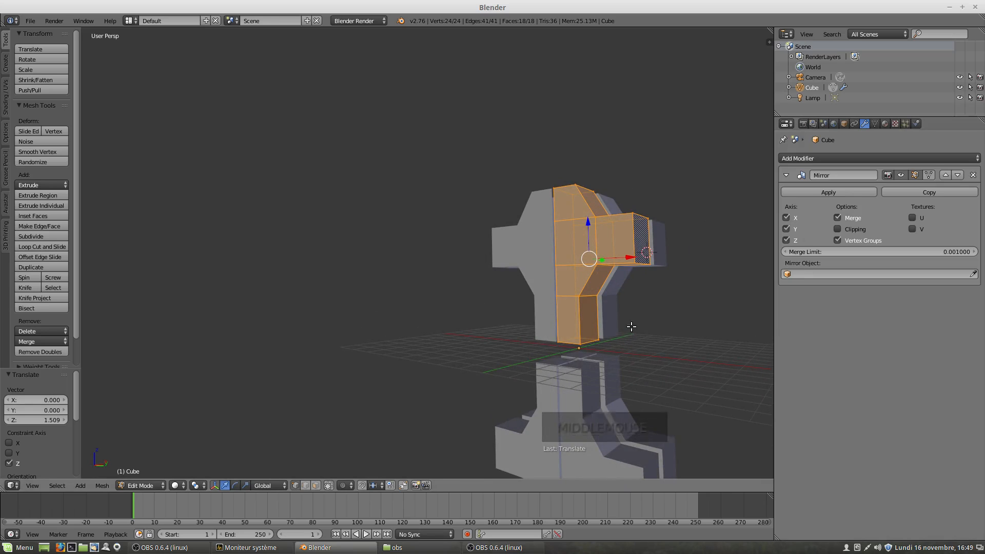
scroll(625, 334, "down", 2)
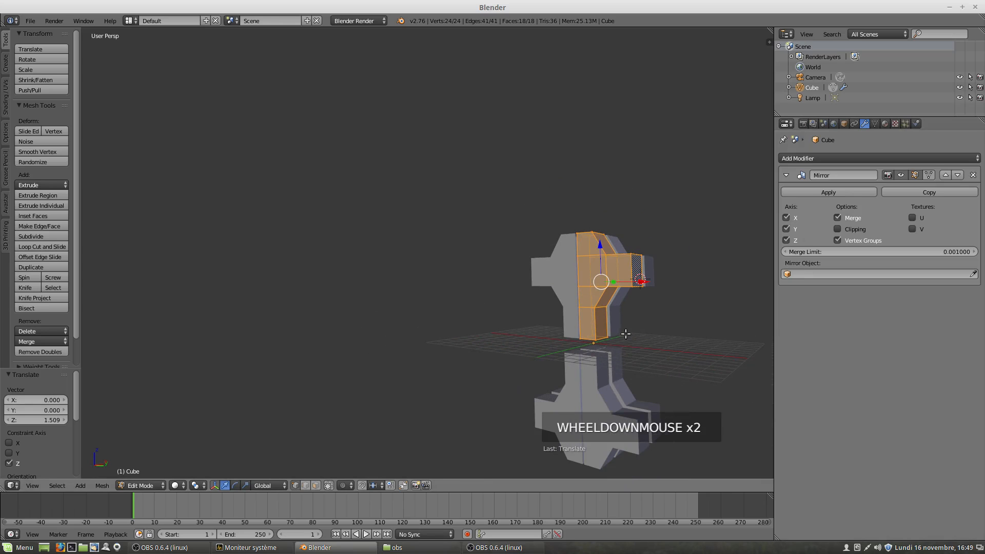
- Restrict the Mirror modifier to the X axis only, with Y and Z mirroring turned off
left_click(786, 229)
left_click(786, 217)
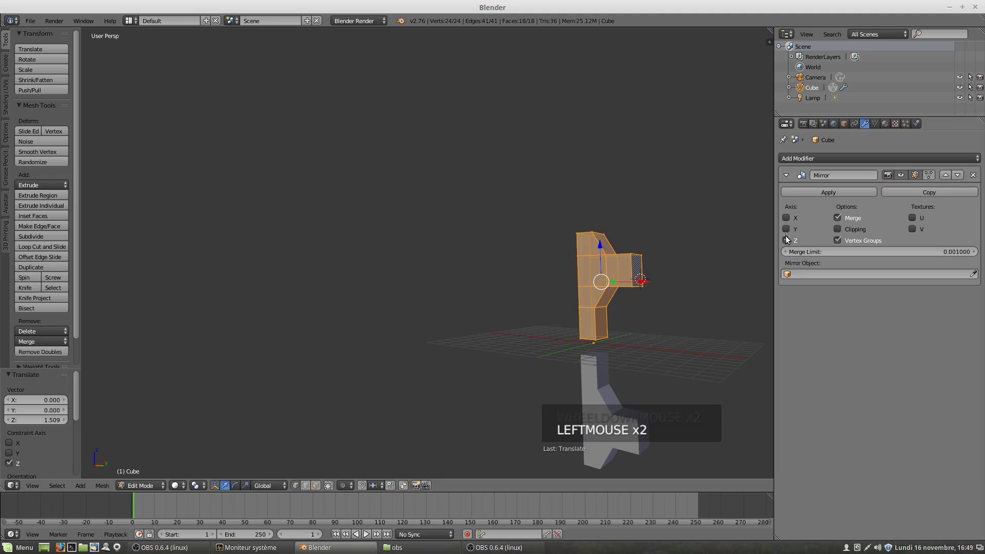
left_click(786, 217)
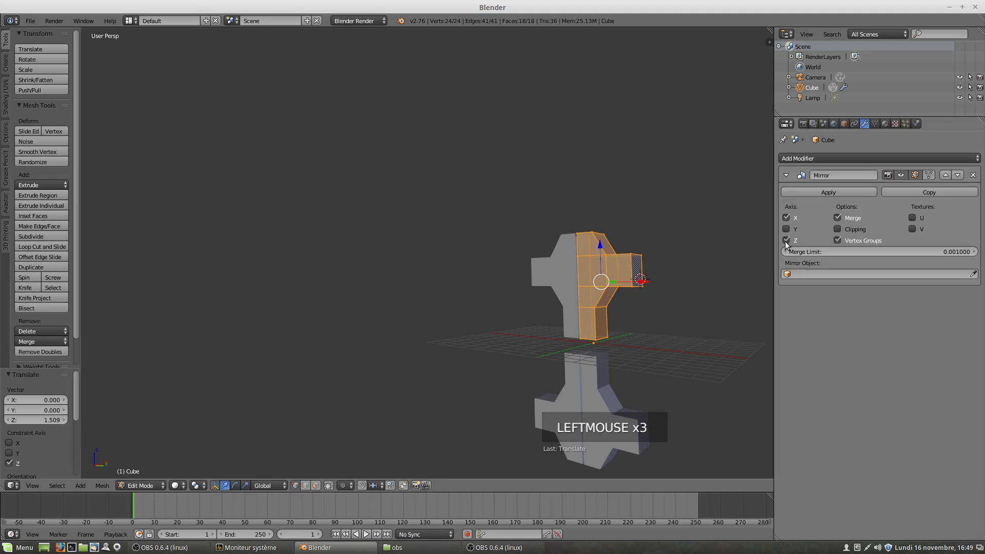
left_click(785, 240)
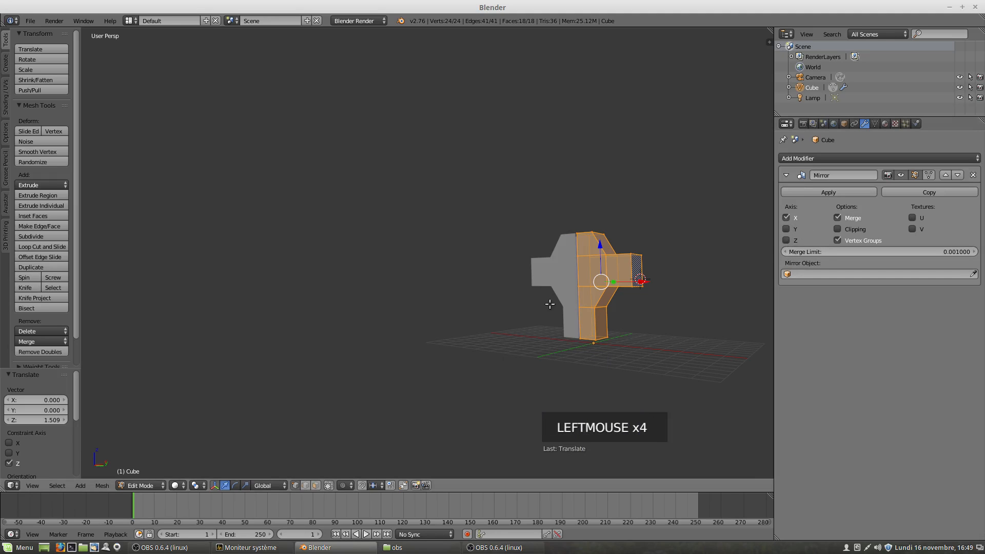
- Select all vertices of the original arm in the front view and assign them to a new vertex group
middle_click_drag(550, 304, 613, 330)
scroll(610, 327, "up", 2)
key("KP_1")
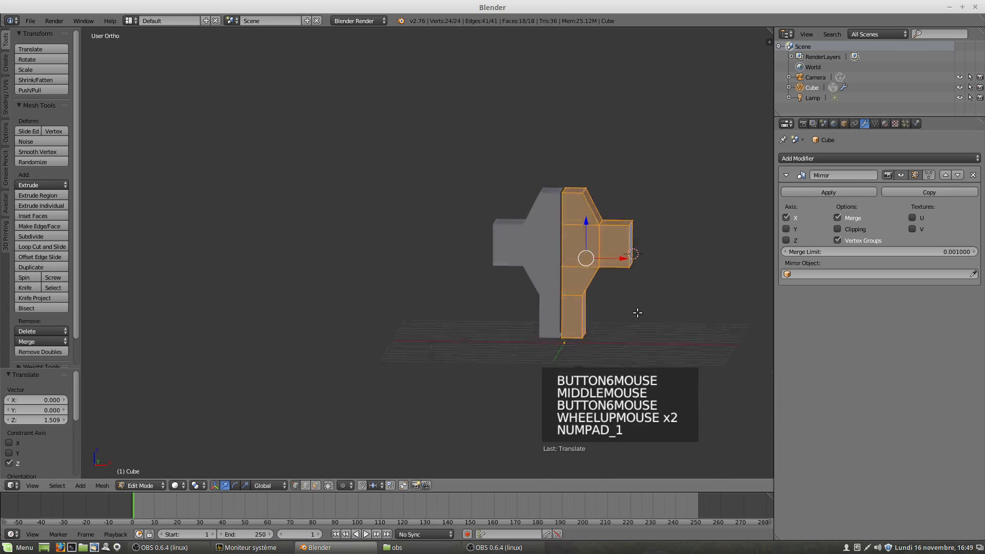
scroll(639, 310, "up", 3)
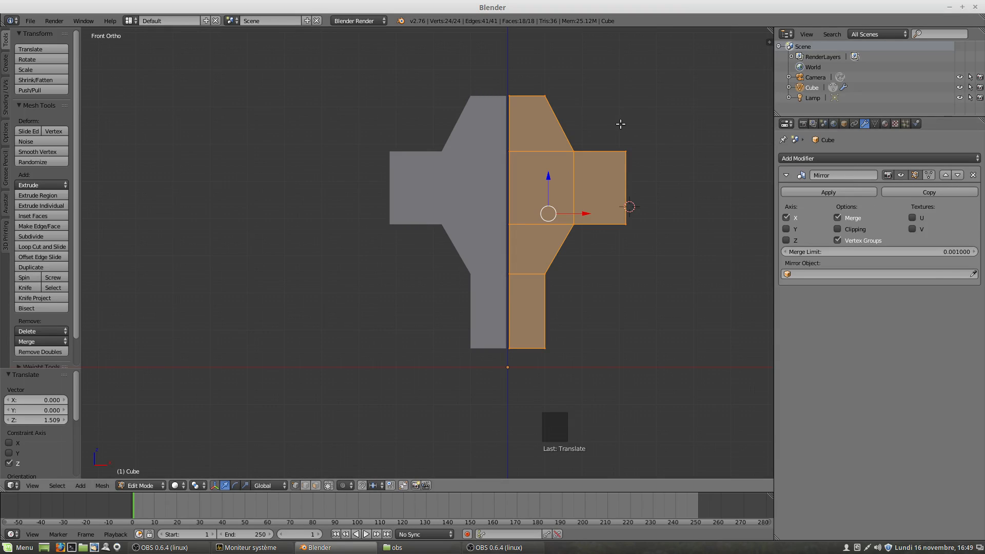
key("a")
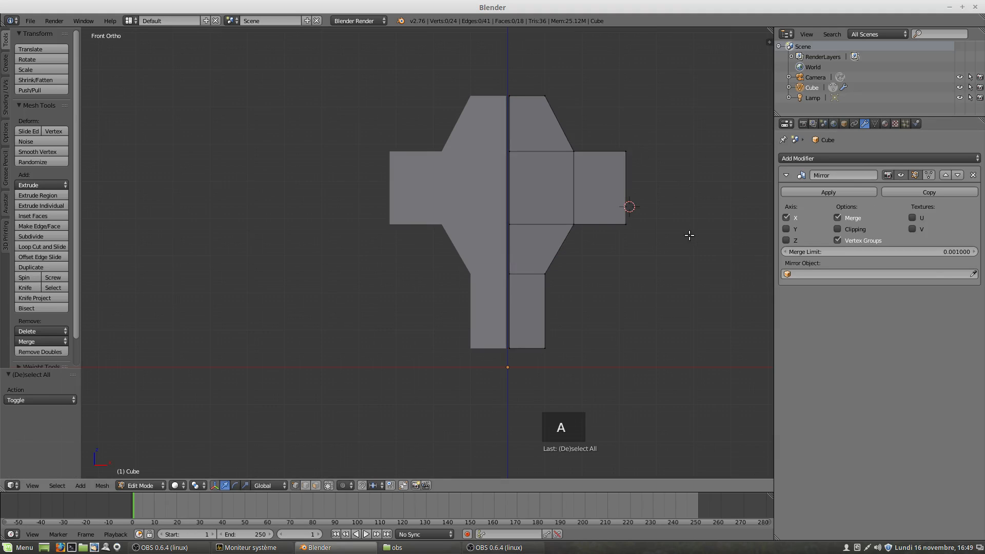
key("b")
left_click_drag(678, 246, 565, 125)
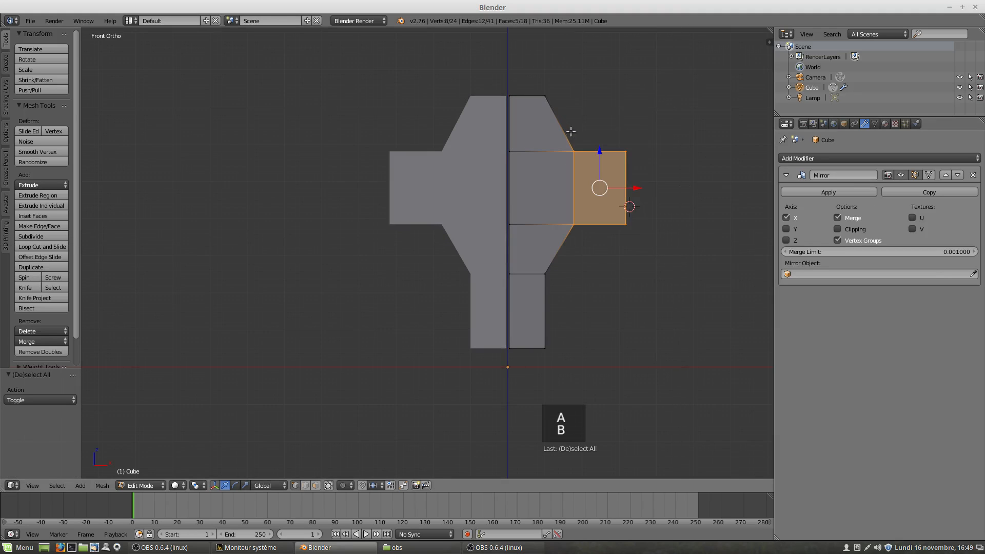
middle_click_drag(629, 247, 609, 267)
key("KP_1")
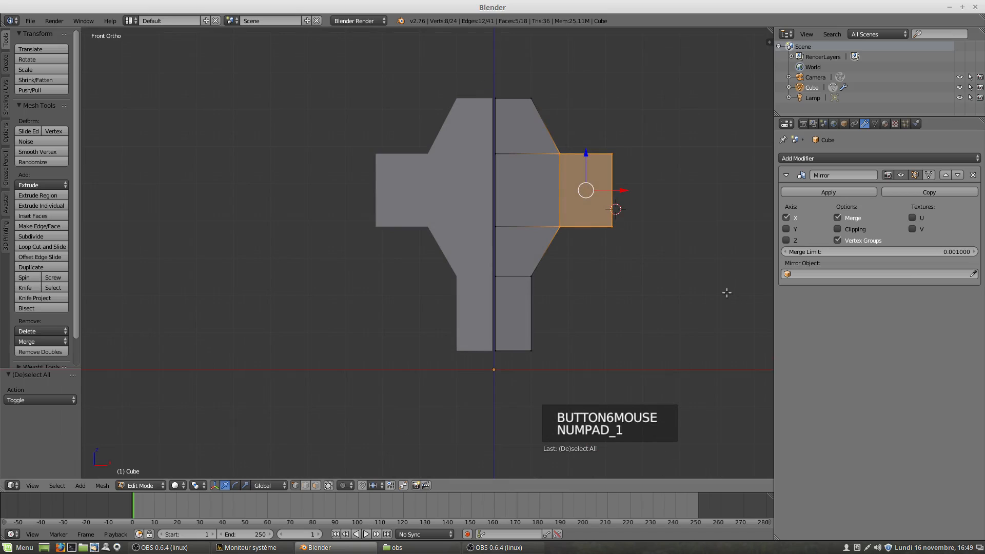
key("ctrl+g")
left_click(730, 291)
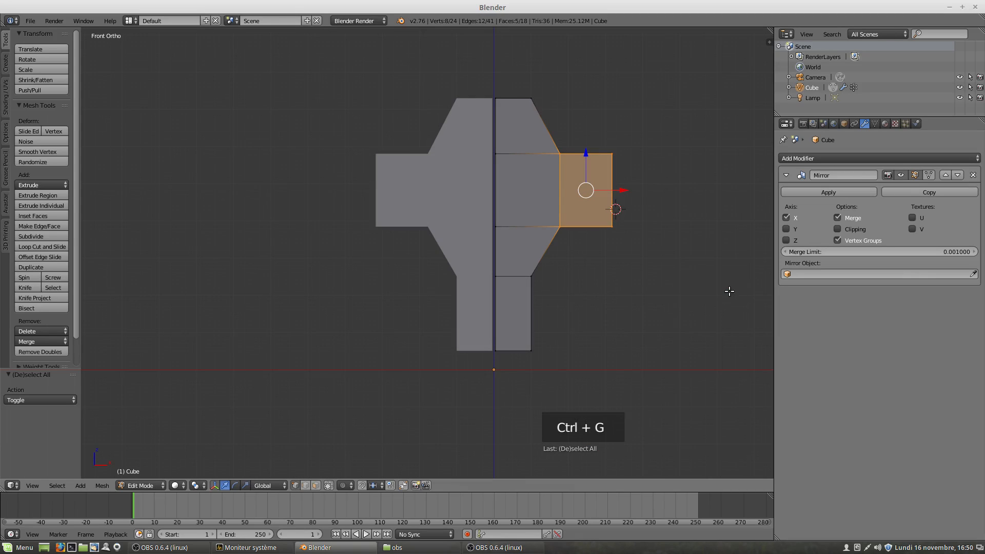
- Rename the arm's vertex group in the mesh data settings to Group_R
left_click(873, 123)
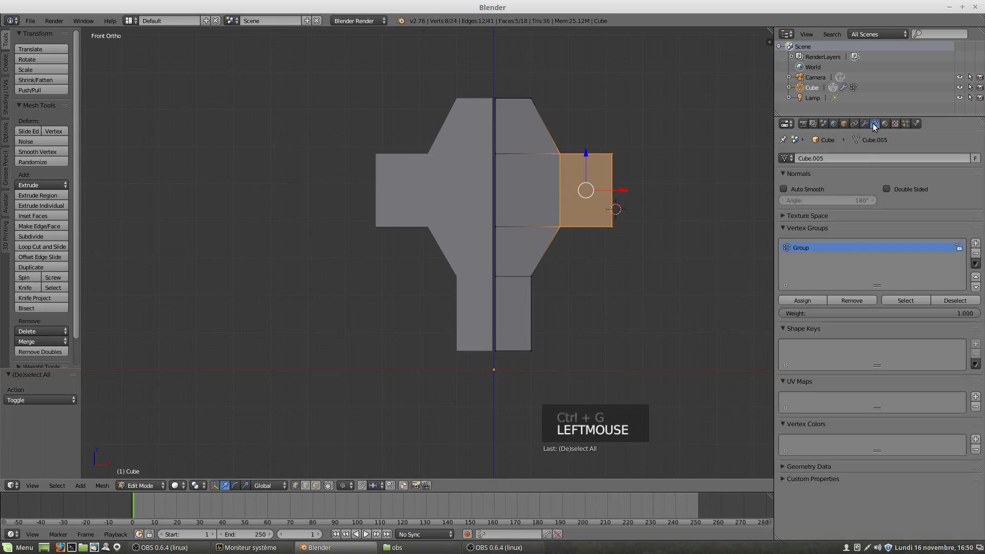
left_click(810, 248)
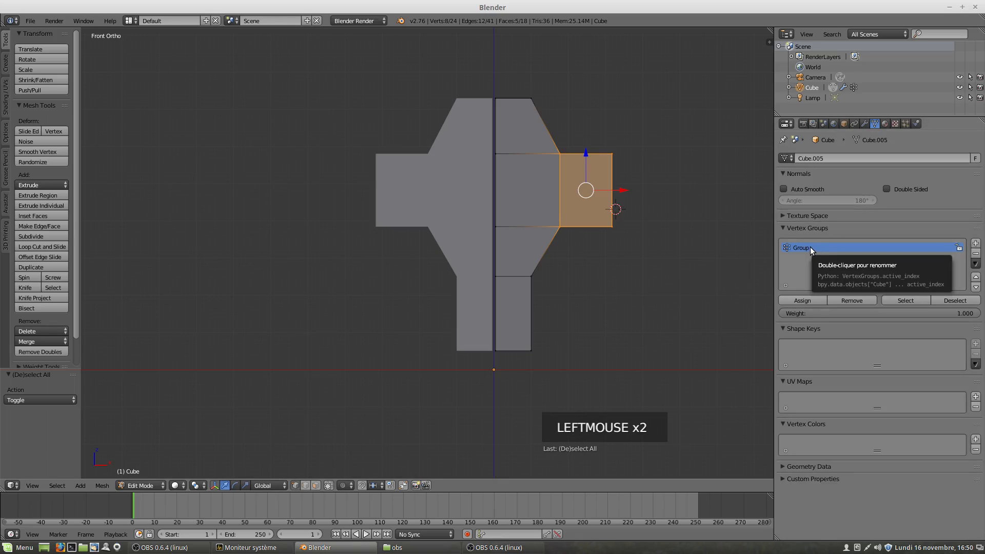
double_click(810, 247)
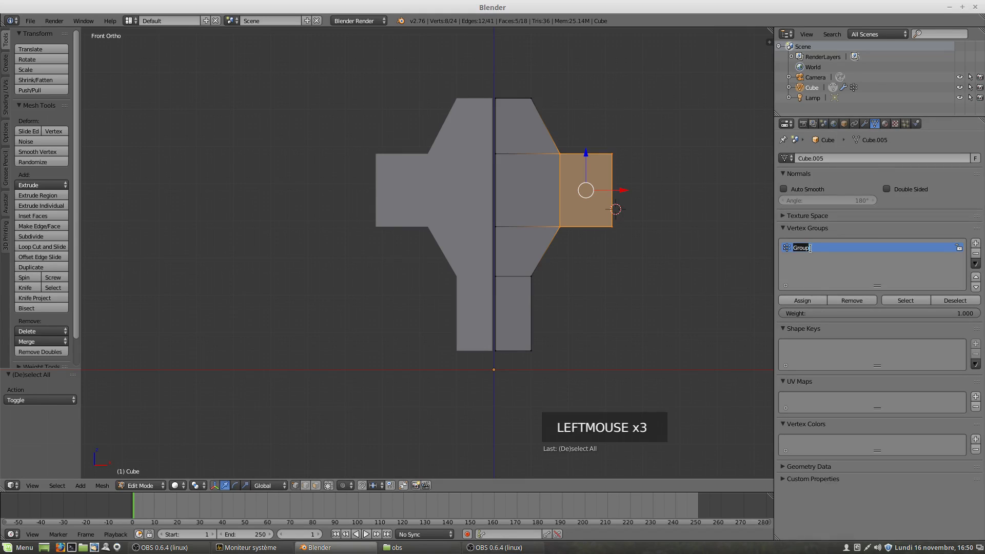
left_click(812, 248)
type("R")
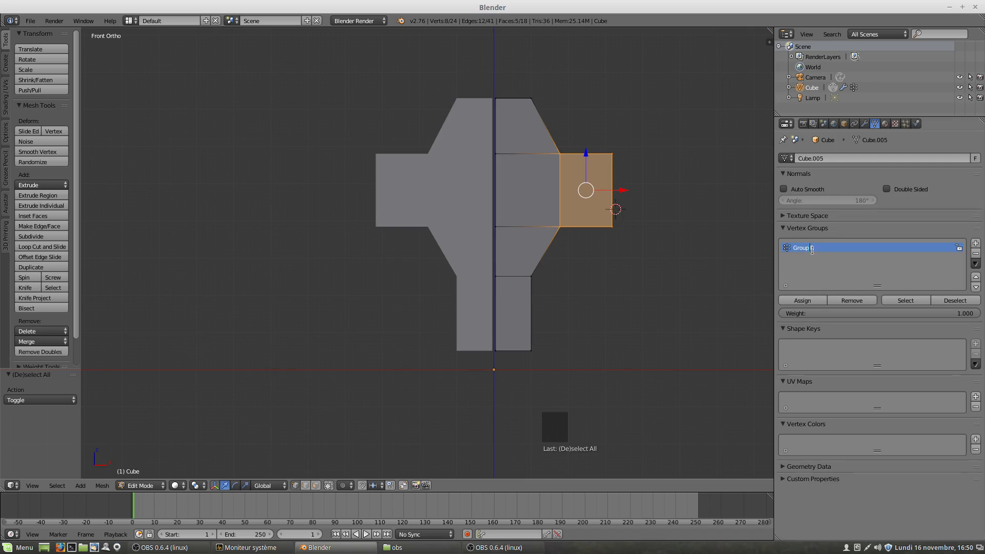
key("BackSpace")
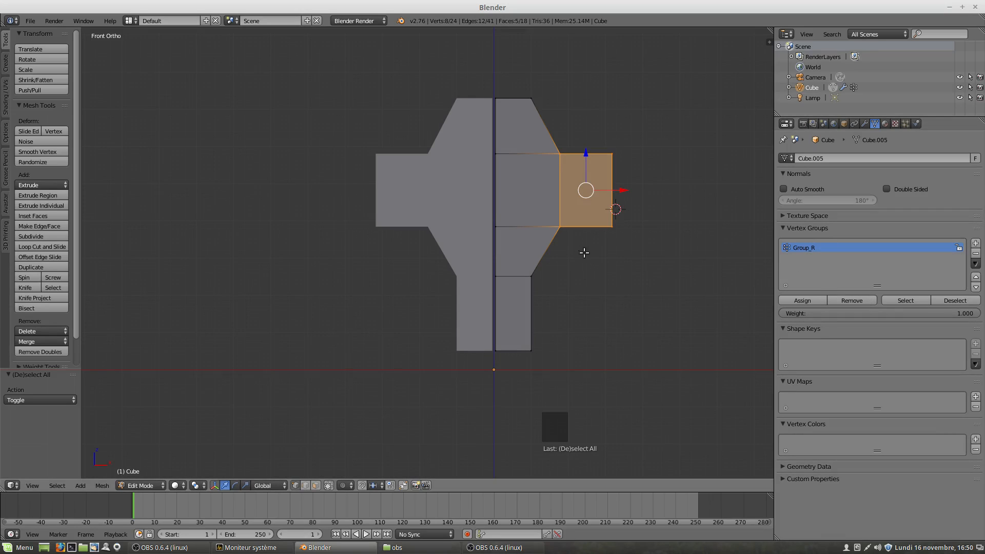
left_click(594, 266)
- Select the whole half mesh and move it -0.552 along X across the mirror plane, and back out by 0.662
left_click(865, 124)
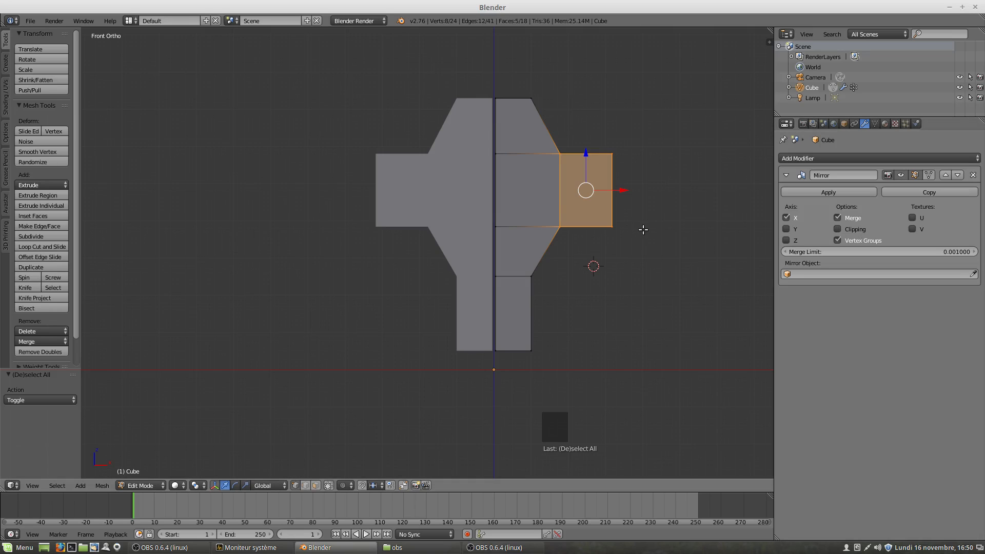
key("a")
key("a")
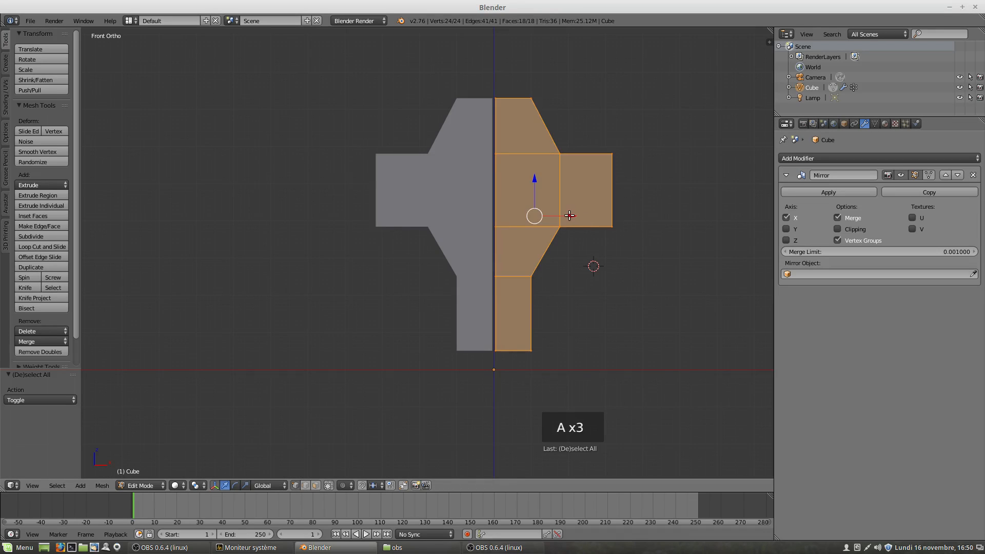
left_click_drag(571, 216, 547, 216)
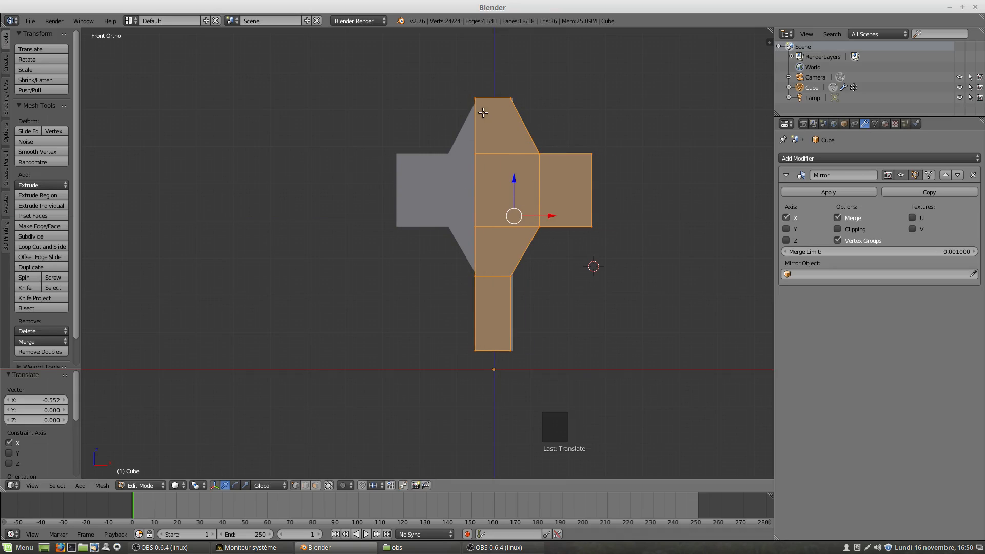
left_click_drag(550, 216, 576, 216)
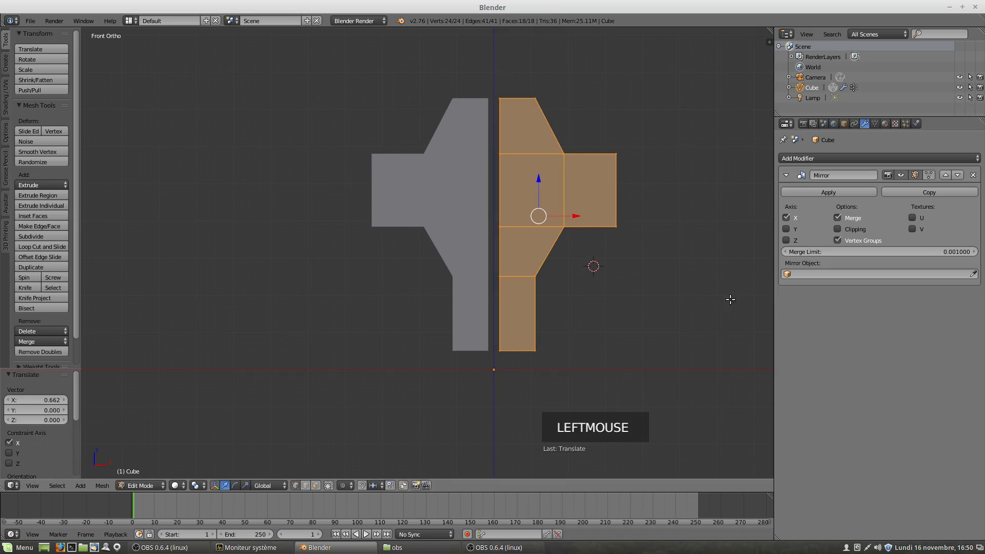
- Enable Clipping in the Mirror modifier, move the half mesh -0.290 along X onto the mirror plane, nudge it slightly, and turn Clipping off
left_click(843, 231)
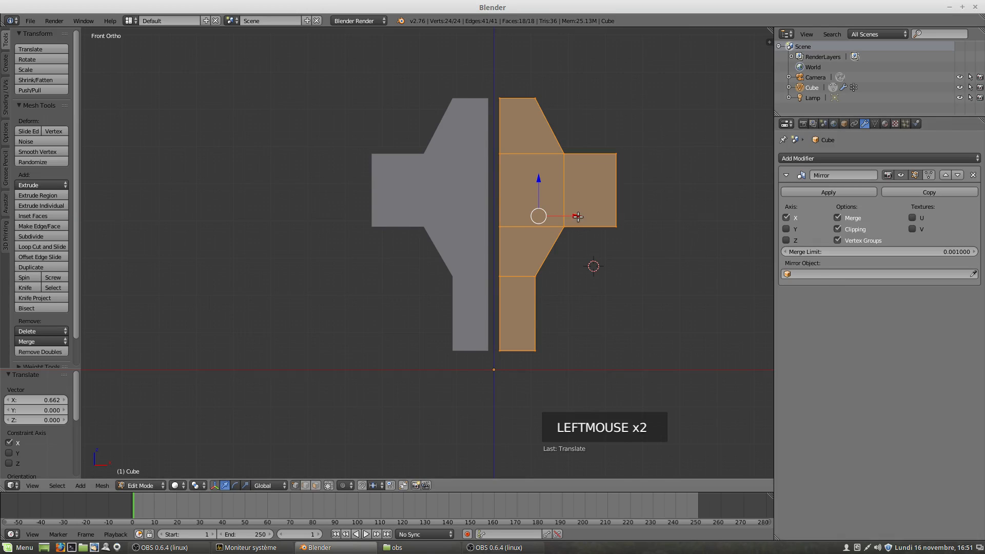
left_click_drag(578, 216, 567, 216)
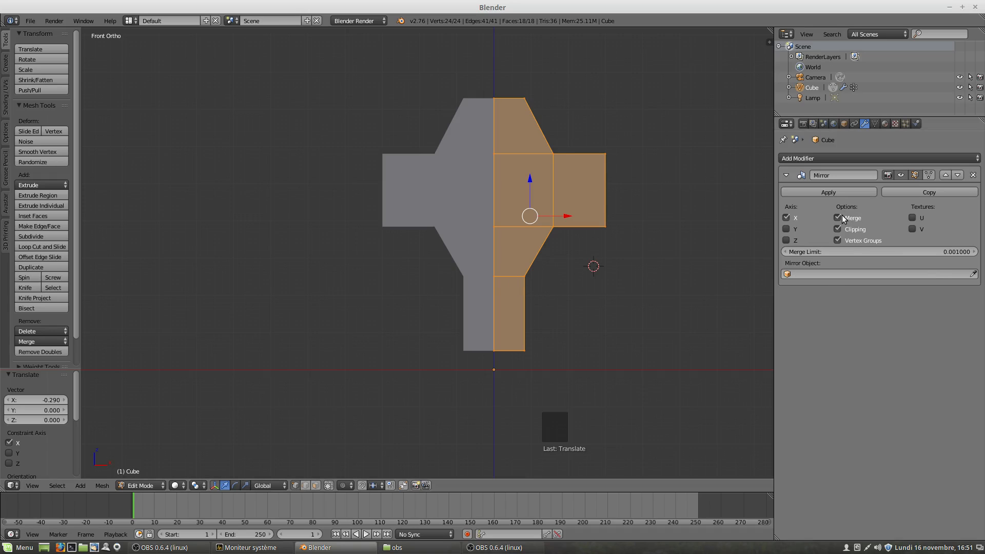
mouse_move(563, 216)
left_mouse_down()
mouse_move(577, 215)
mouse_move(565, 216)
left_mouse_up()
left_click(836, 230)
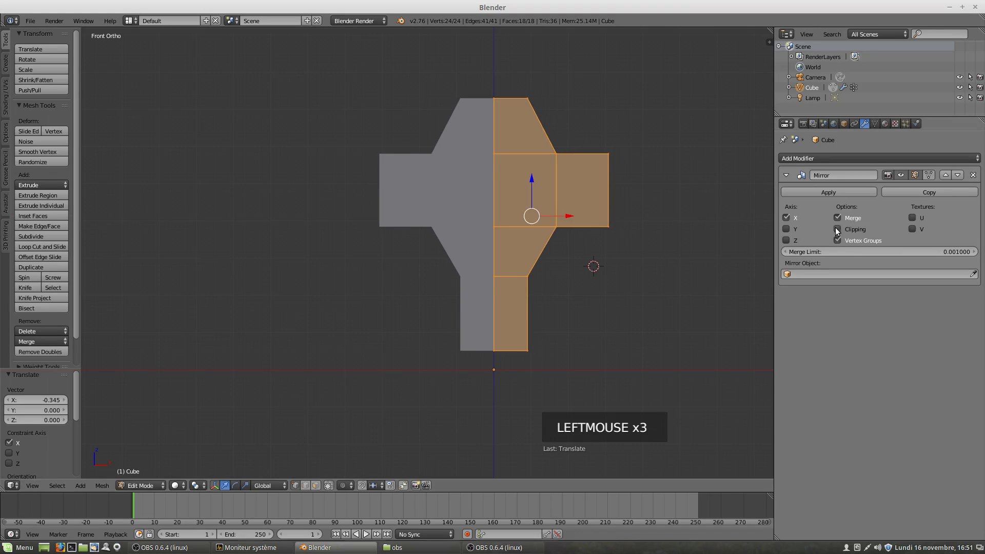
- Move the half mesh 0.262 along X, move it back by -0.303 with the Mirror modifier's Clipping enabled, and turn Clipping off
left_click_drag(566, 216, 576, 216)
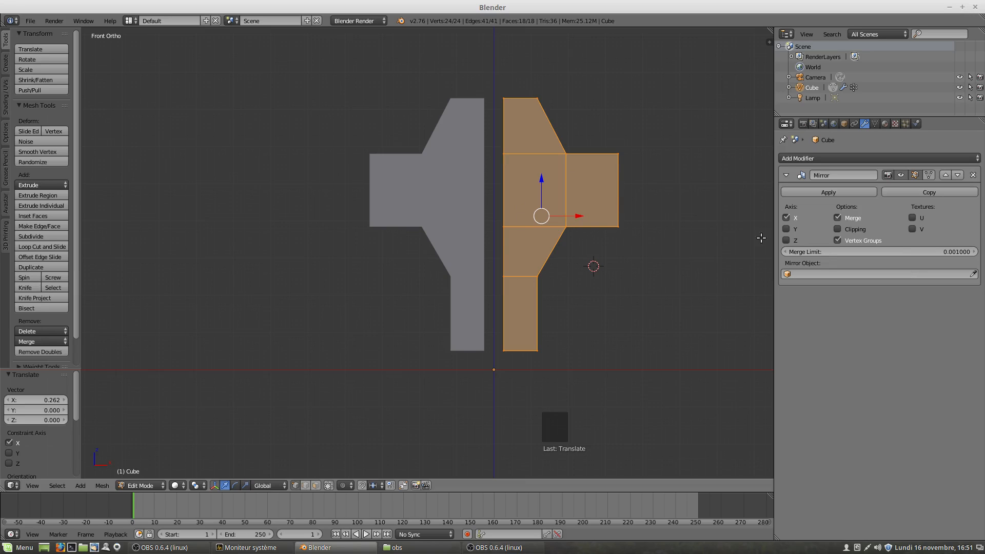
left_click(838, 229)
left_click_drag(578, 216, 565, 215)
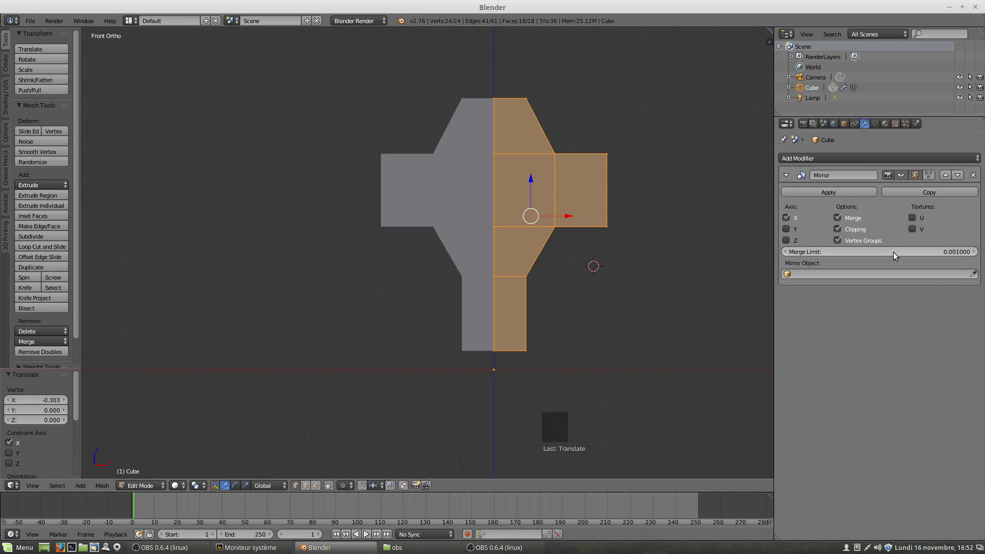
left_click(837, 229)
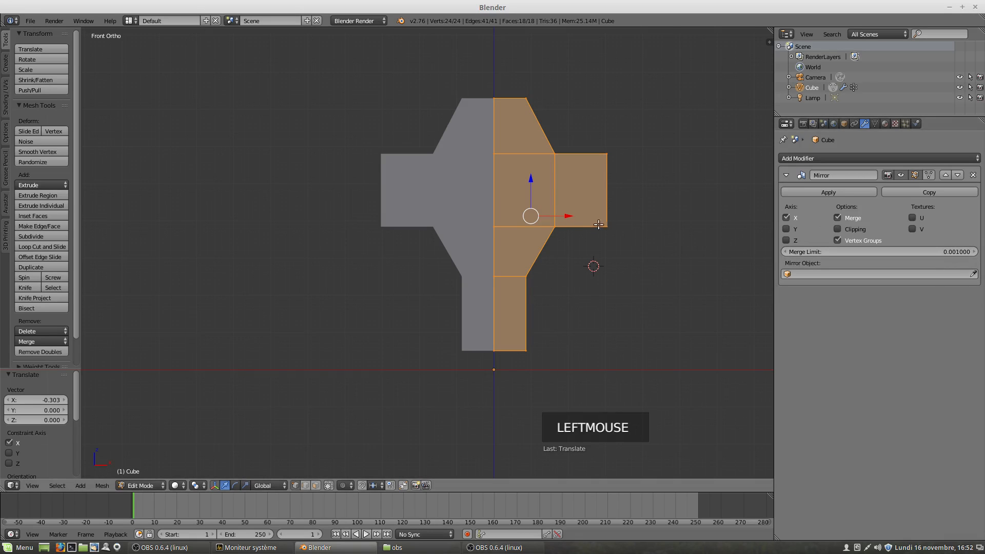
- Move the half mesh 0.041 along X and pull its inner-edge vertex at the arm's upper level another 0.097 along X
left_click_drag(567, 216, 565, 215)
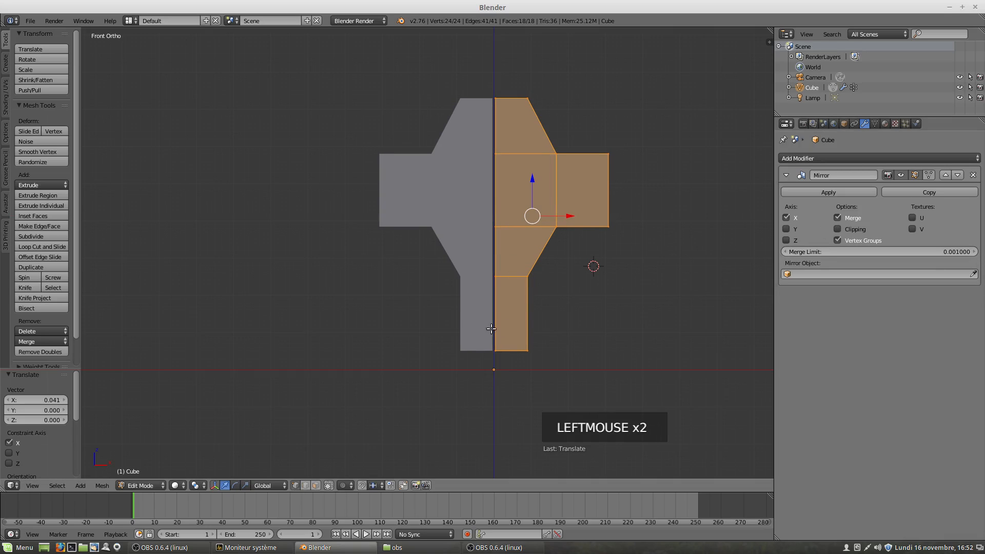
right_click(493, 151)
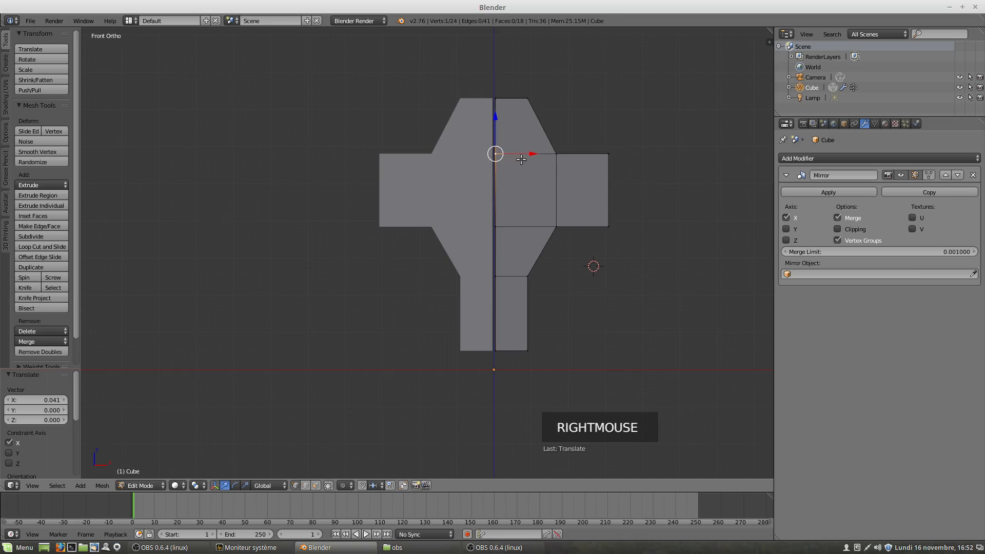
left_click_drag(531, 154, 538, 153)
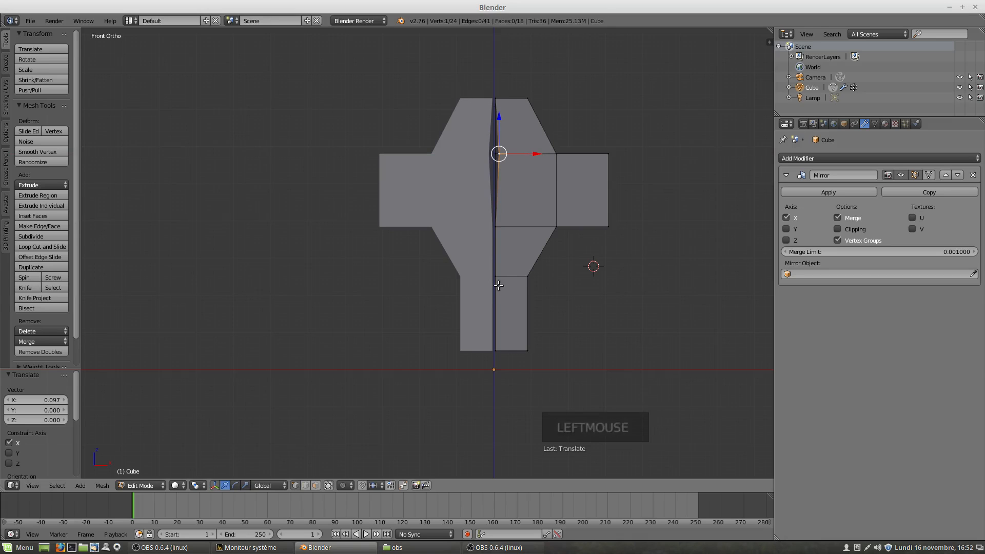
scroll(537, 273, "up", 3)
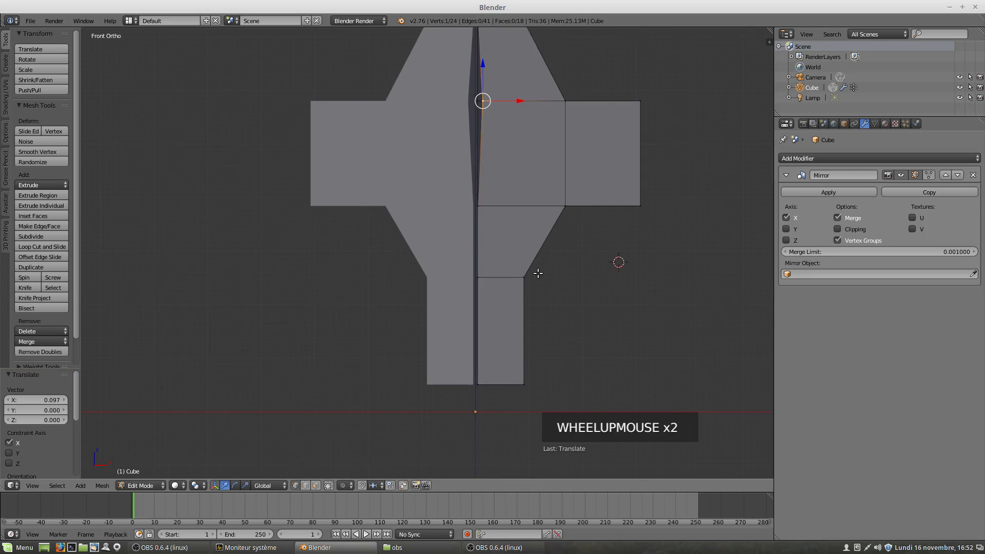
scroll(538, 273, "down", 1)
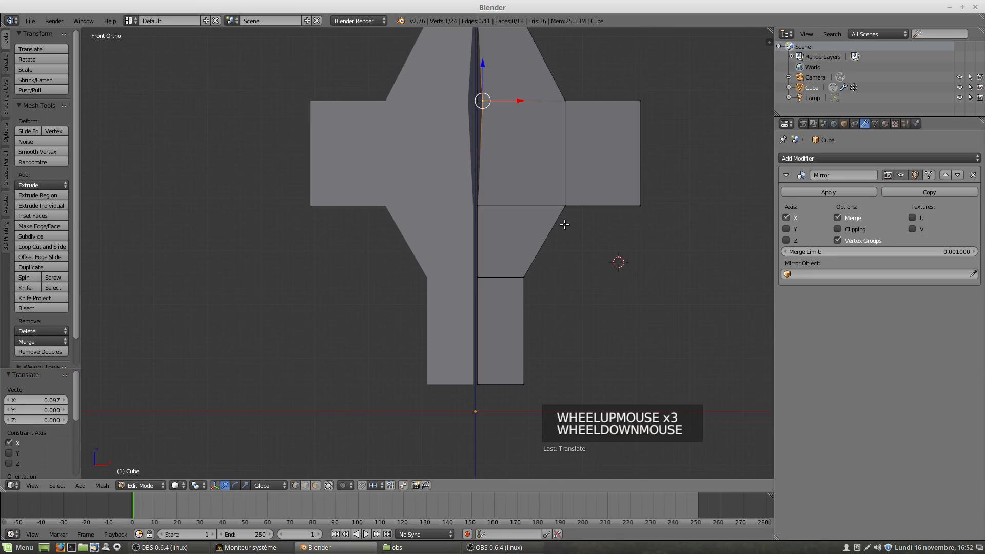
- With Clipping enabled, move the pulled inner vertex -0.019 along X, and move the whole half mesh -0.038 along X
left_click(847, 229)
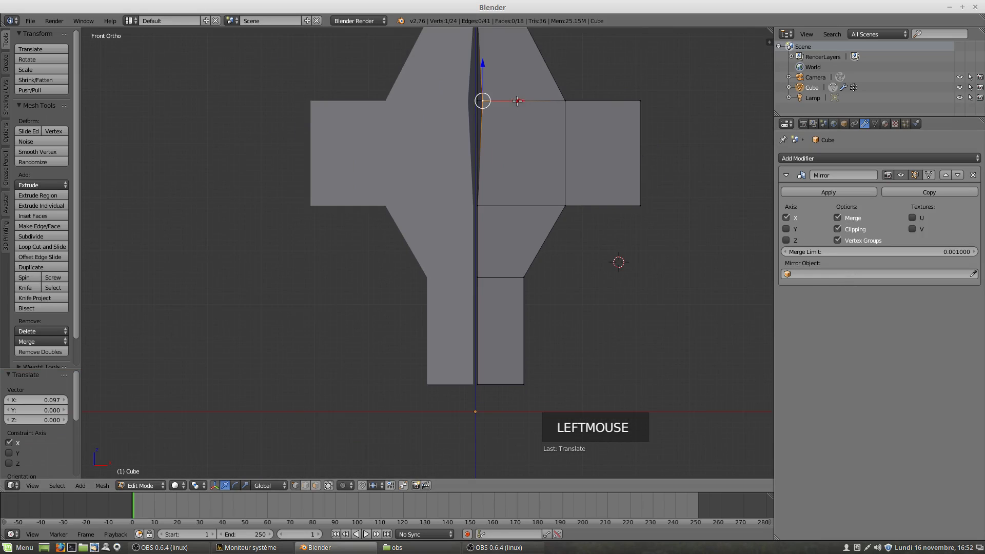
left_click_drag(518, 100, 515, 100)
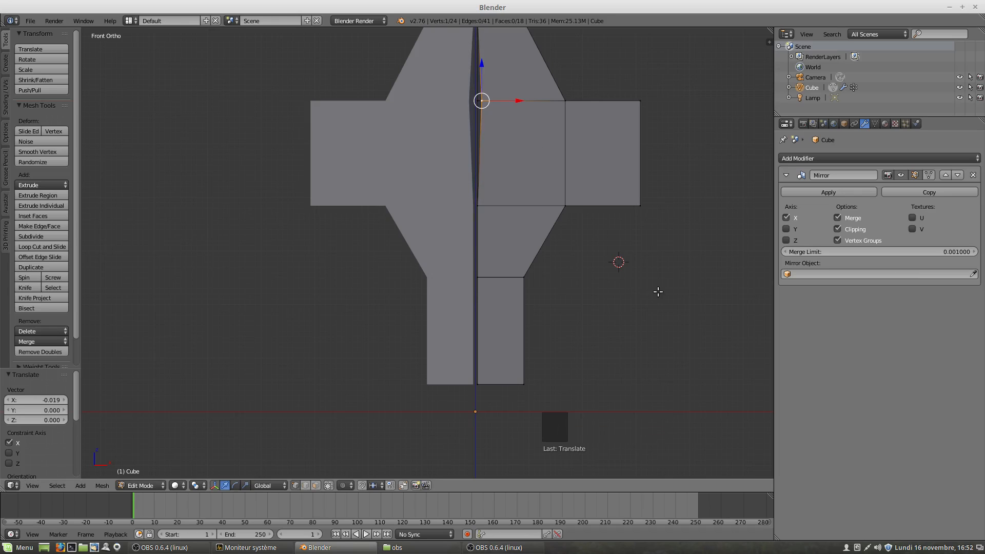
key("a")
key("a")
key("a")
left_click_drag(568, 189, 567, 187)
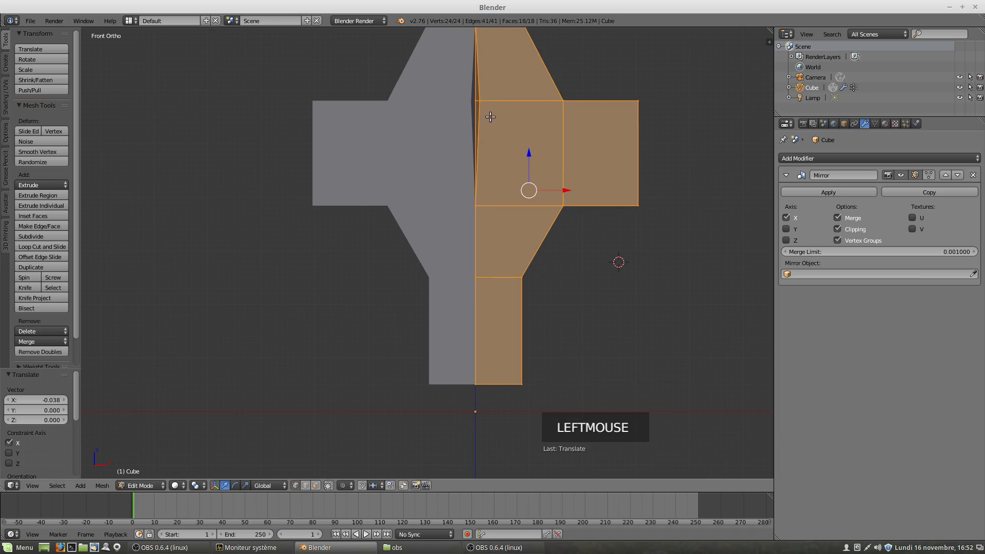
scroll(558, 288, "down", 2)
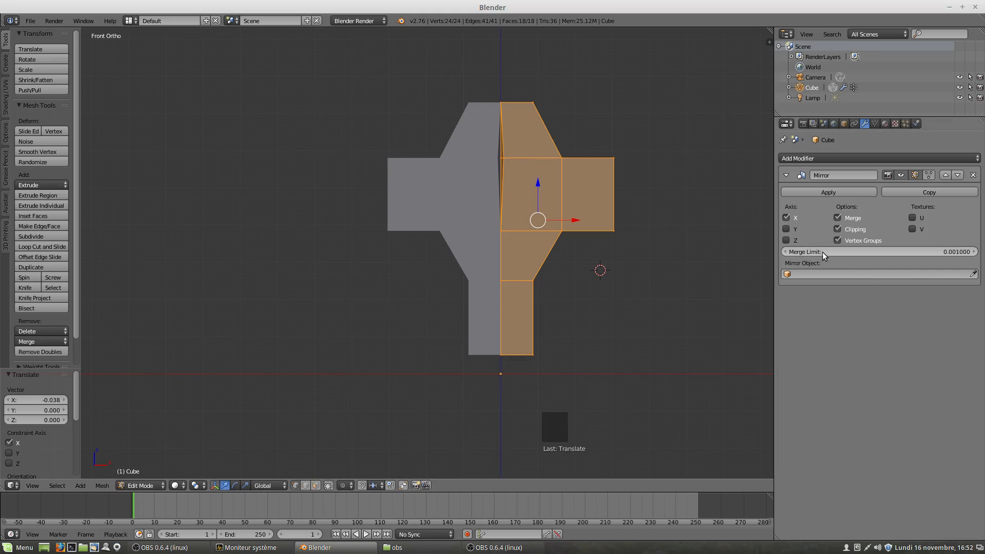
- Raise the Mirror modifier's Merge Limit to 0.188500 and inspect the centre seam in perspective
left_click_drag(823, 251, 929, 251)
mouse_move(817, 250)
left_mouse_down()
mouse_move(852, 250)
mouse_move(818, 251)
left_mouse_up()
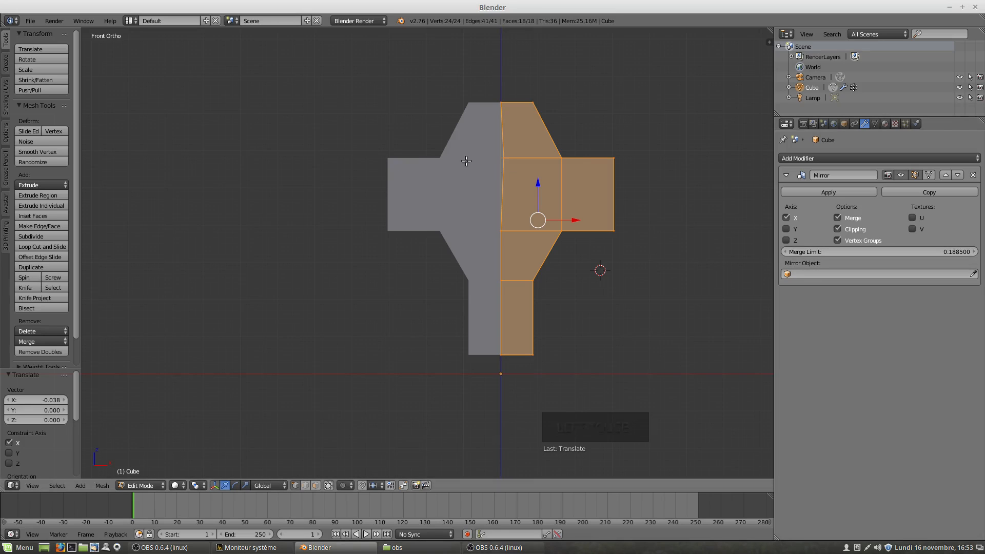
scroll(464, 161, "up", 2)
mouse_move(485, 169)
middle_mouse_down()
mouse_move(544, 201)
mouse_move(606, 213)
mouse_move(662, 216)
mouse_move(700, 180)
mouse_move(482, 183)
middle_mouse_up()
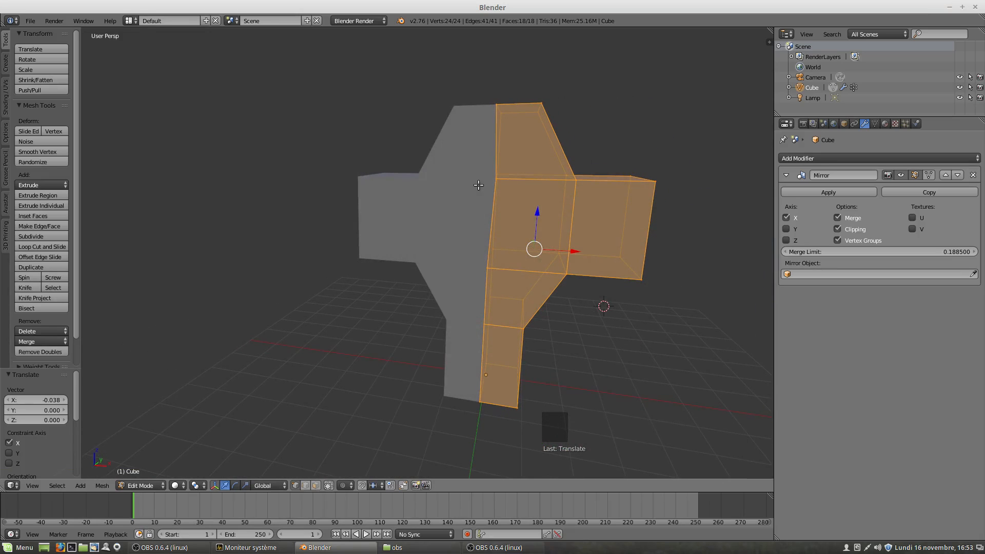
scroll(414, 158, "left", 1)
scroll(33, 436, "down", 4)
scroll(35, 440, "down", 4)
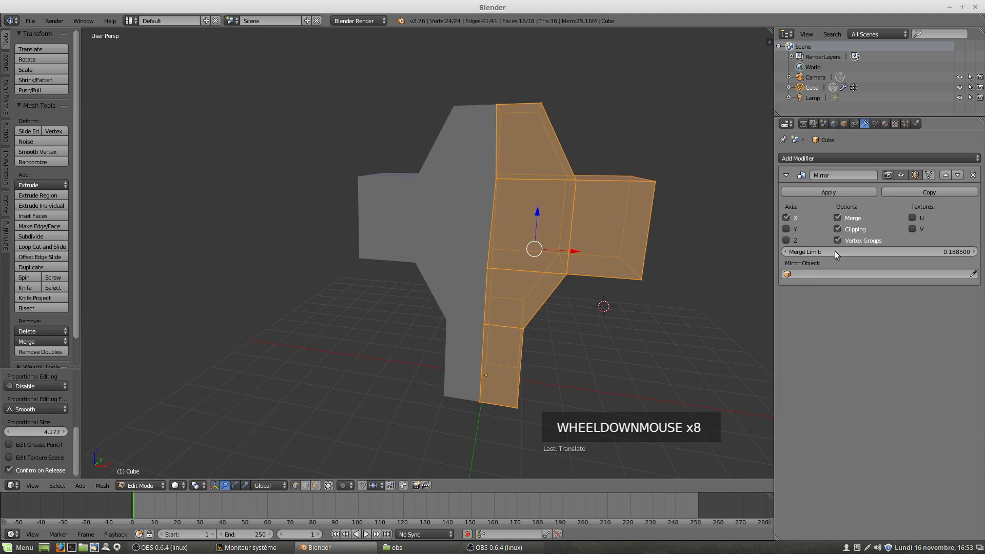
- Lower the Merge Limit to 0.174100 and further to 0.146000, checking the centre seam from different angles
mouse_move(952, 251)
left_mouse_down()
mouse_move(934, 251)
mouse_move(964, 252)
left_mouse_up()
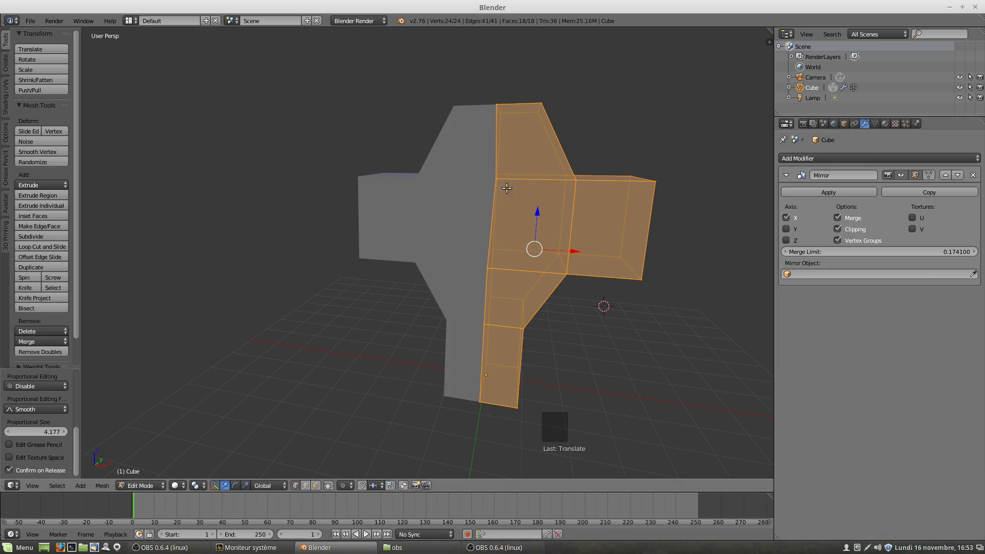
middle_click_drag(532, 210, 535, 212)
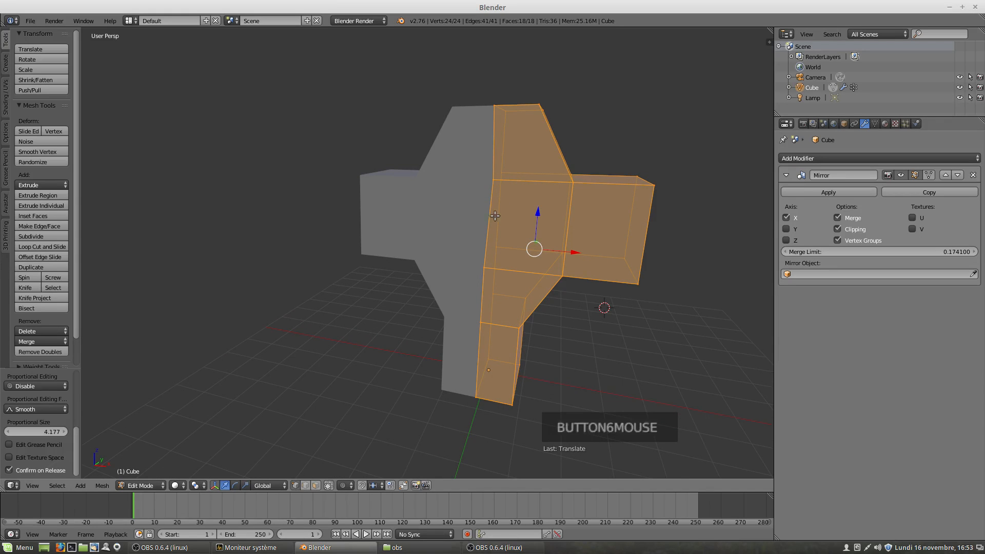
middle_click_drag(469, 266, 515, 235)
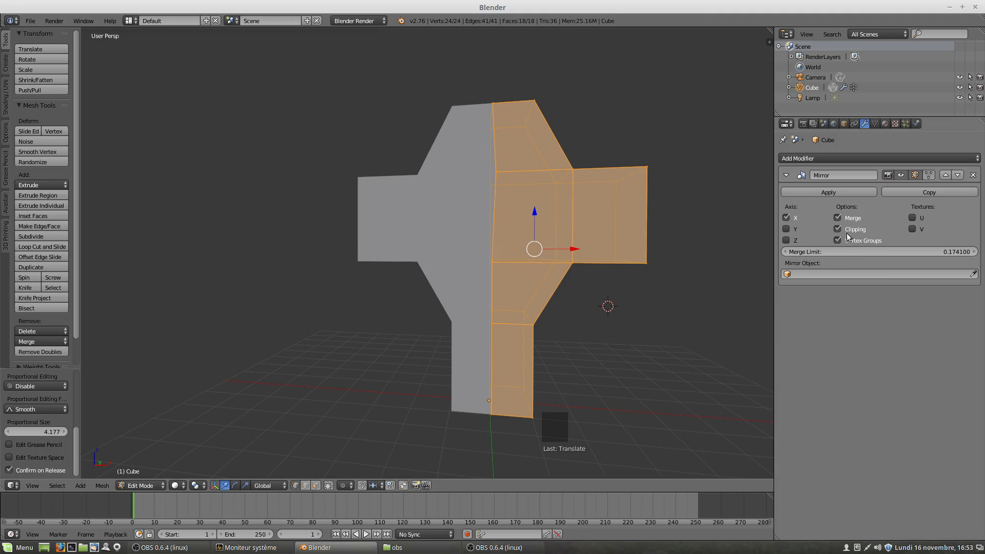
left_click(839, 230)
left_click_drag(961, 255, 939, 255)
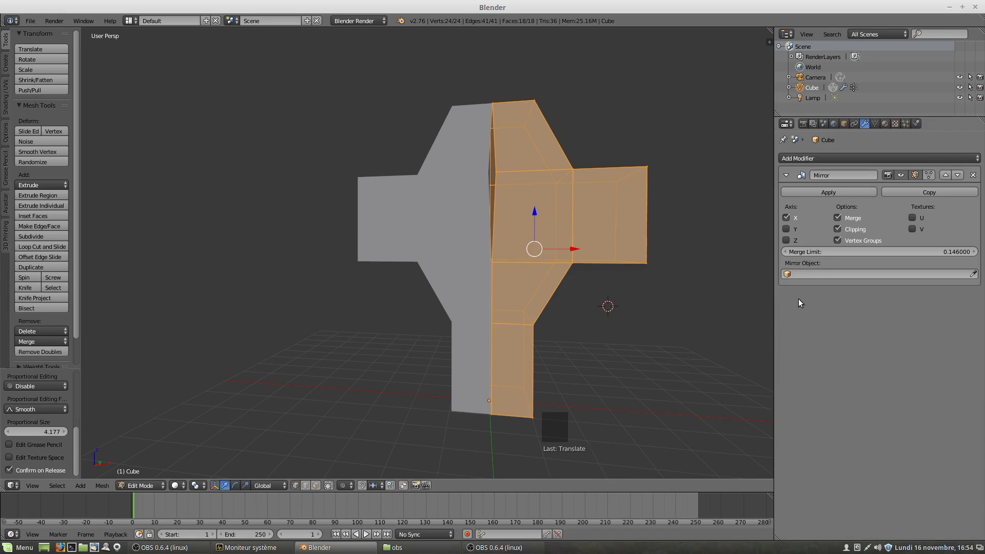
scroll(523, 397, "down", 3)
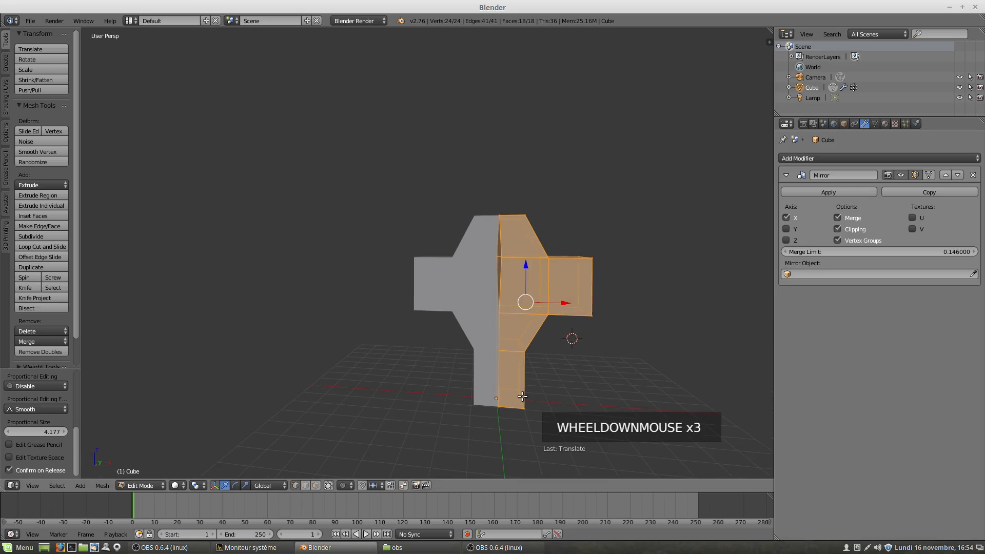
middle_click_drag(522, 397, 510, 410)
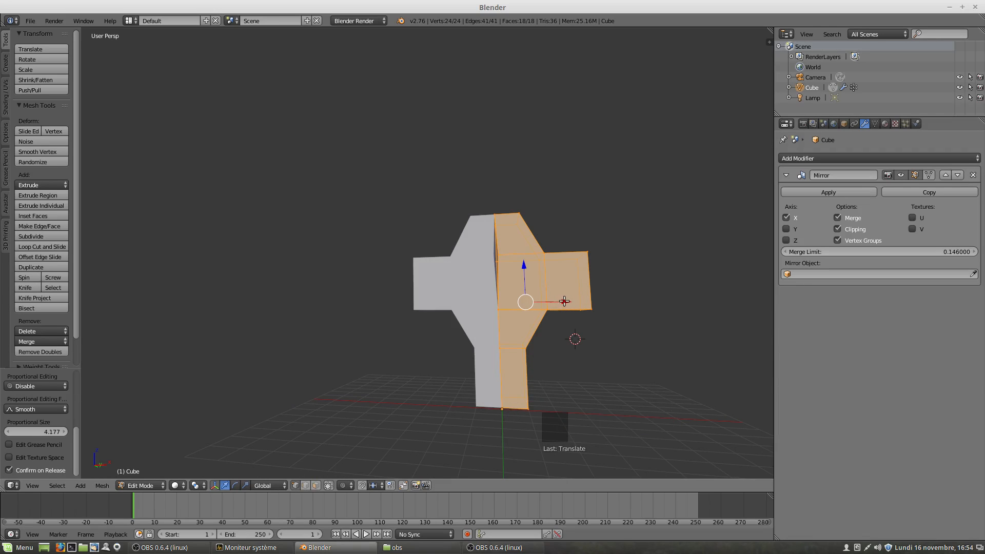
- Shift the half mesh outward along X with Clipping on, turn Clipping off, and move it away from the mirror plane
left_click_drag(564, 301, 571, 301)
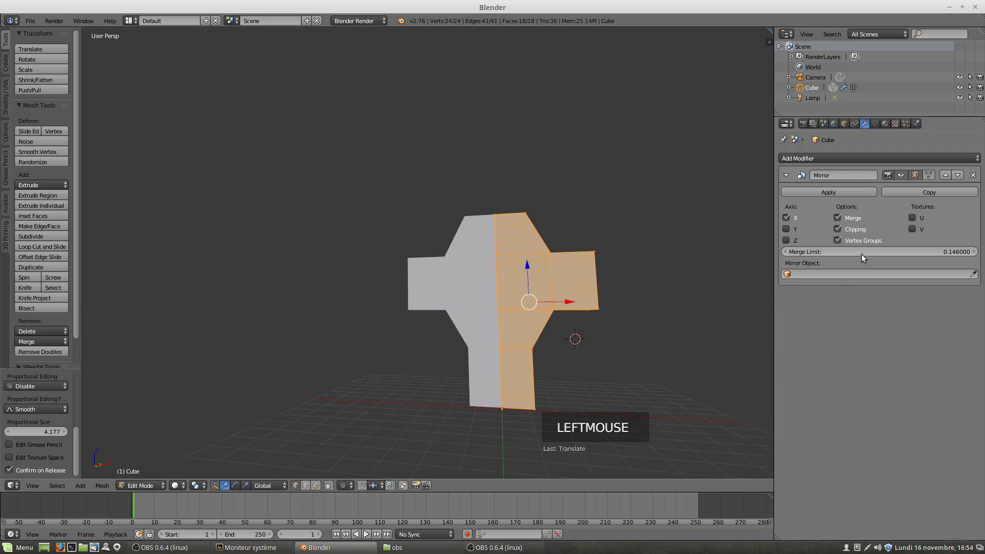
left_click(837, 229)
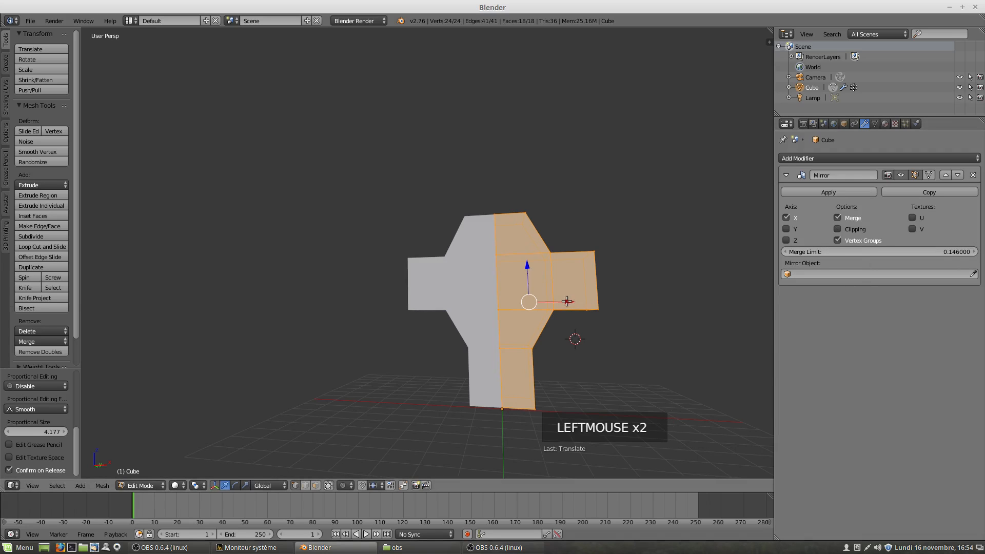
left_click_drag(567, 301, 578, 301)
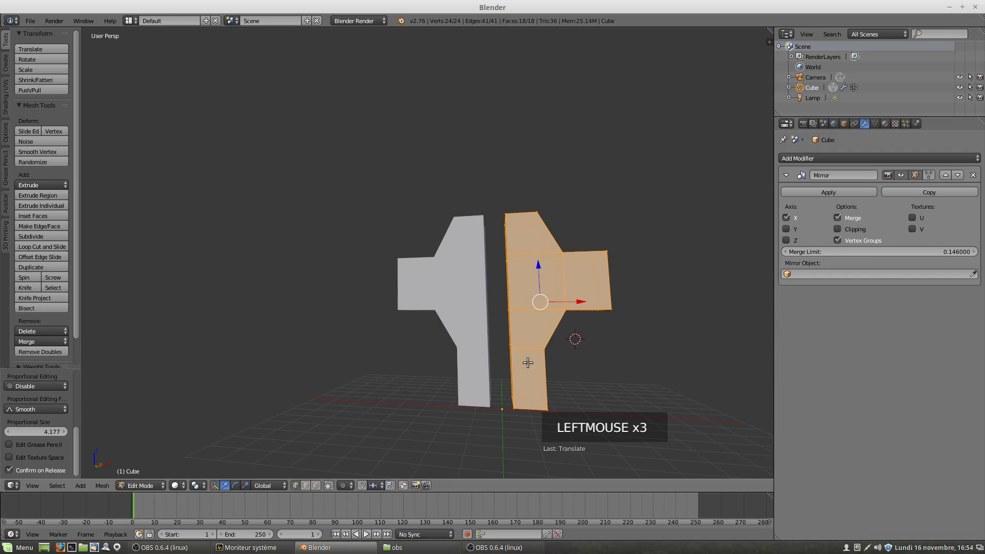
- In the front view, lower the half mesh along Z until its base sits about level with the object origin
middle_click_drag(530, 346, 523, 286, "shift")
key("KP_1")
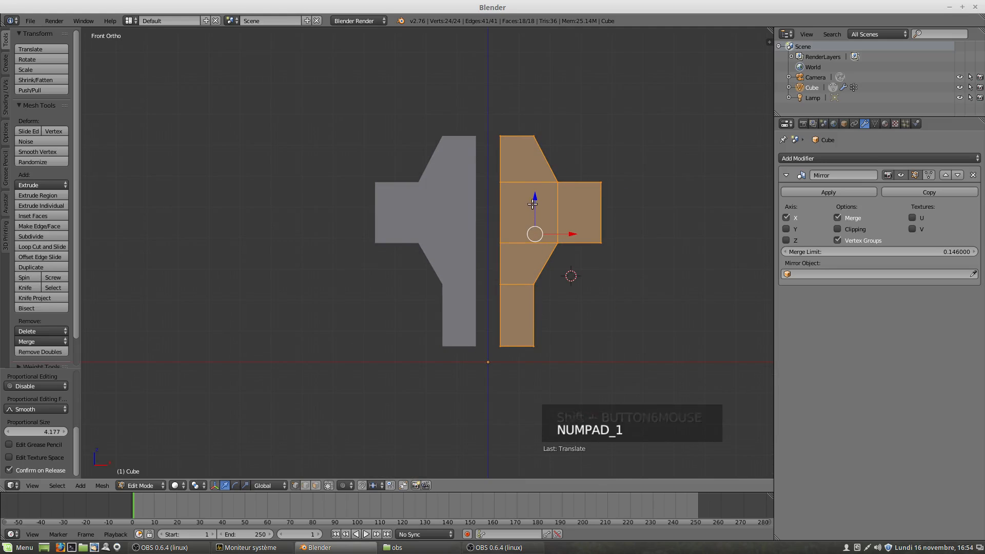
left_click_drag(535, 196, 537, 209)
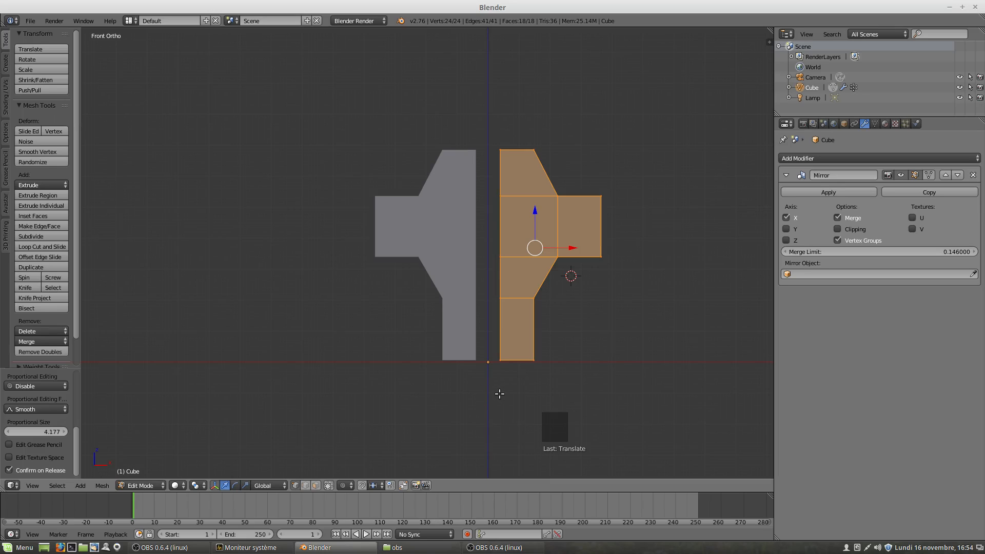
- Snap the 3D cursor to the scene centre and add a Plain Axes empty there in Object Mode
key("shift+s")
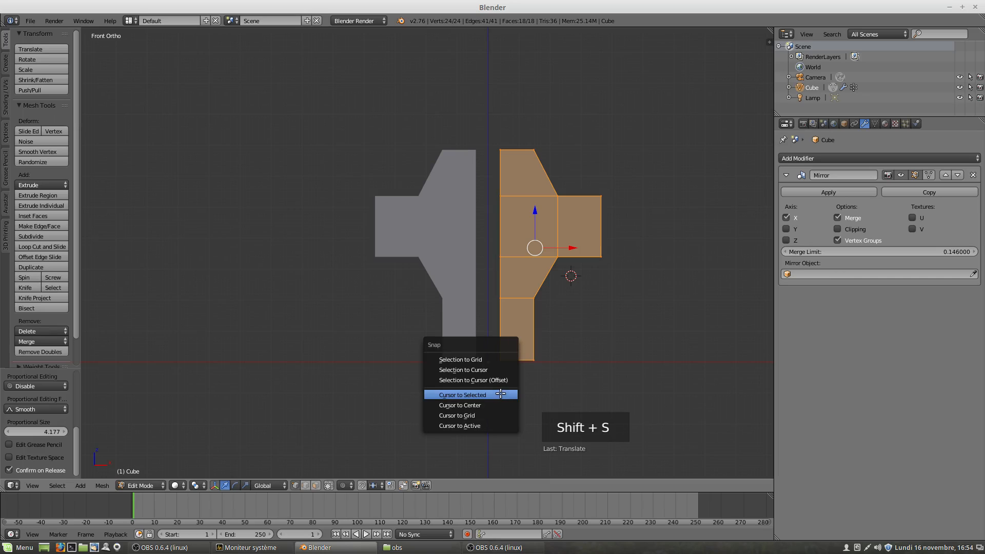
left_click(494, 405)
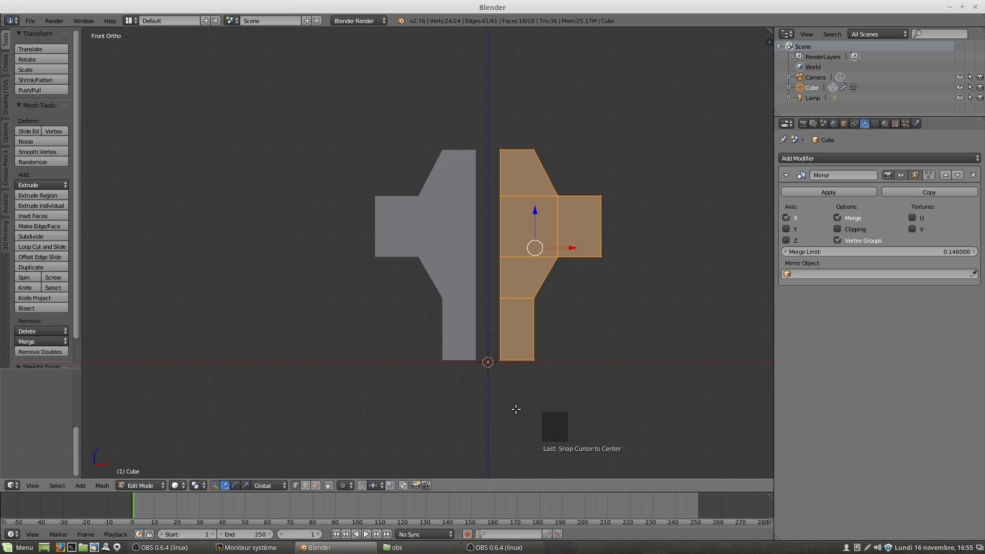
key("shift+a")
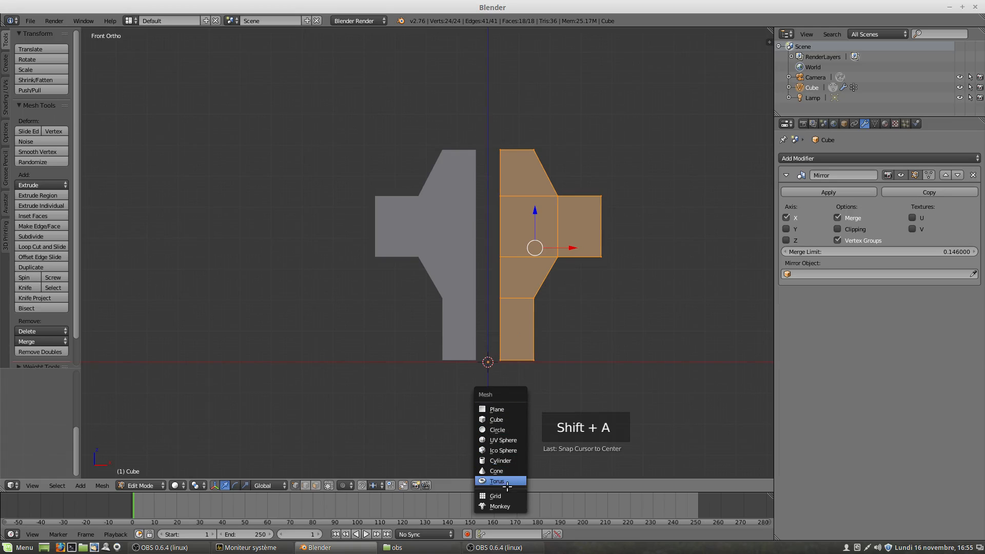
key("Tab")
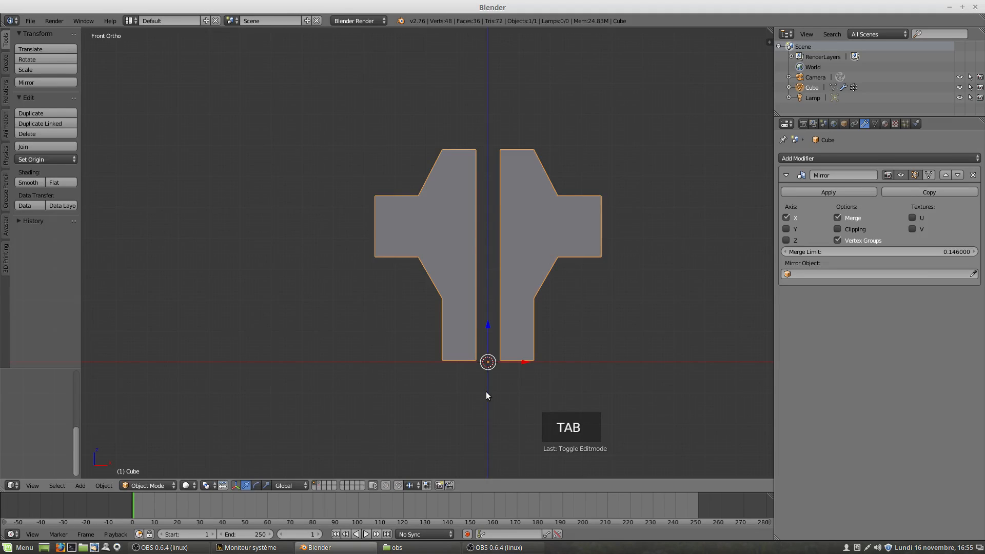
key("shift+a")
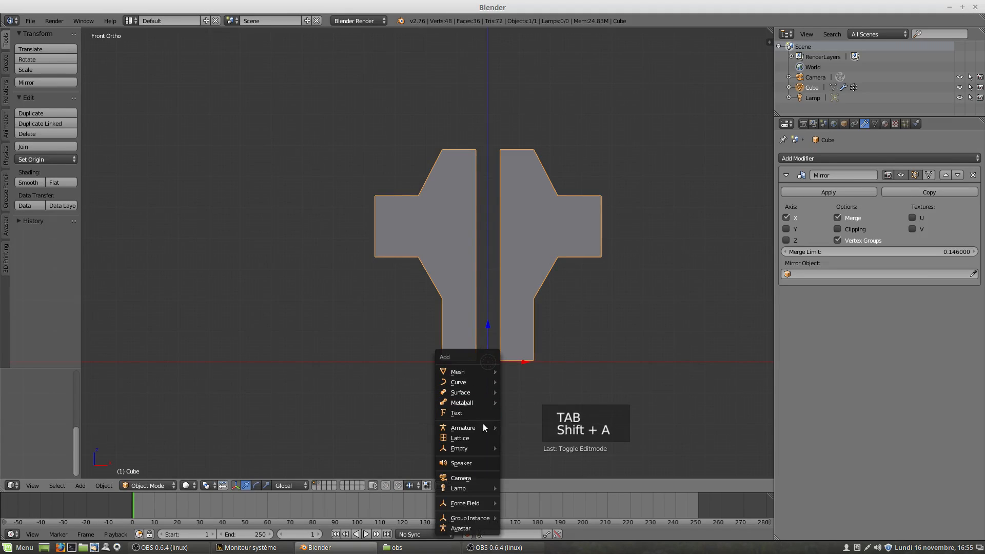
mouse_move(477, 448)
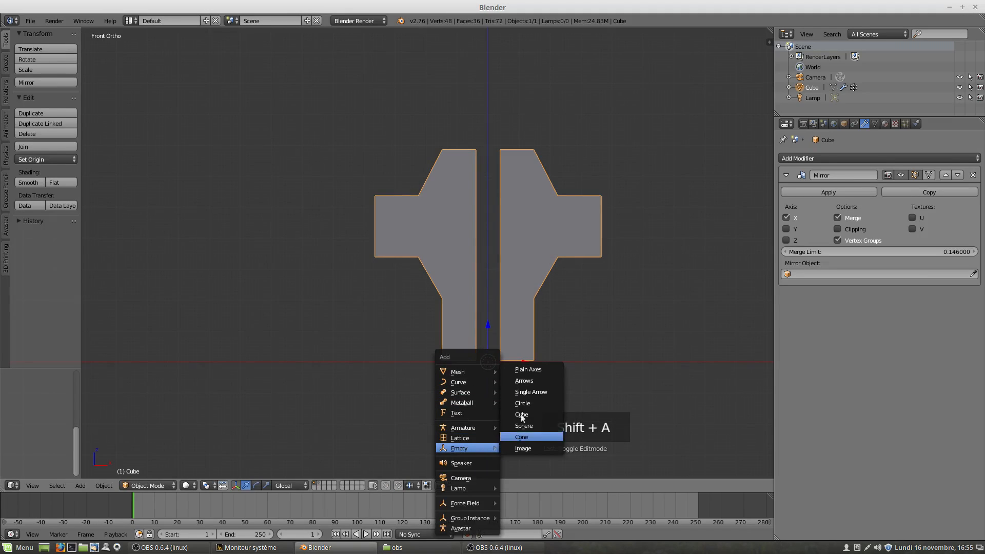
left_click(531, 369)
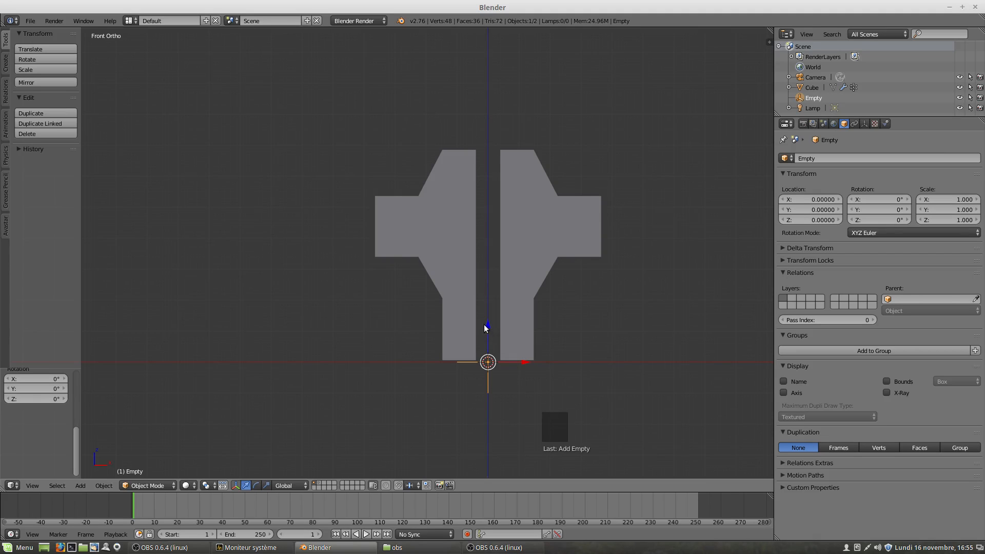
- Raise the empty to about 1.539 along Z and select the mirrored body
left_click_drag(488, 324, 489, 277)
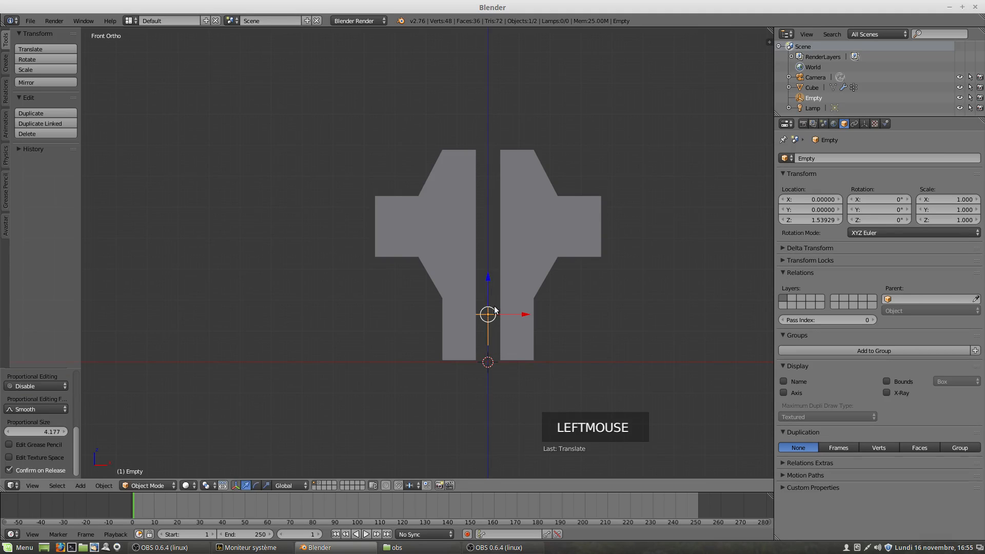
right_click(568, 211)
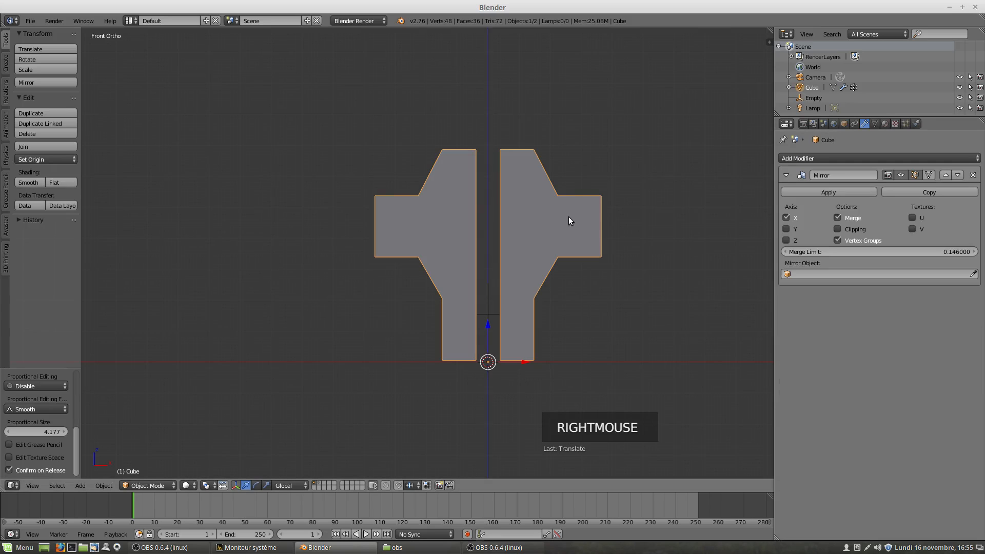
- Set the empty as the mirror object of the body's Mirror modifier
left_click(787, 273)
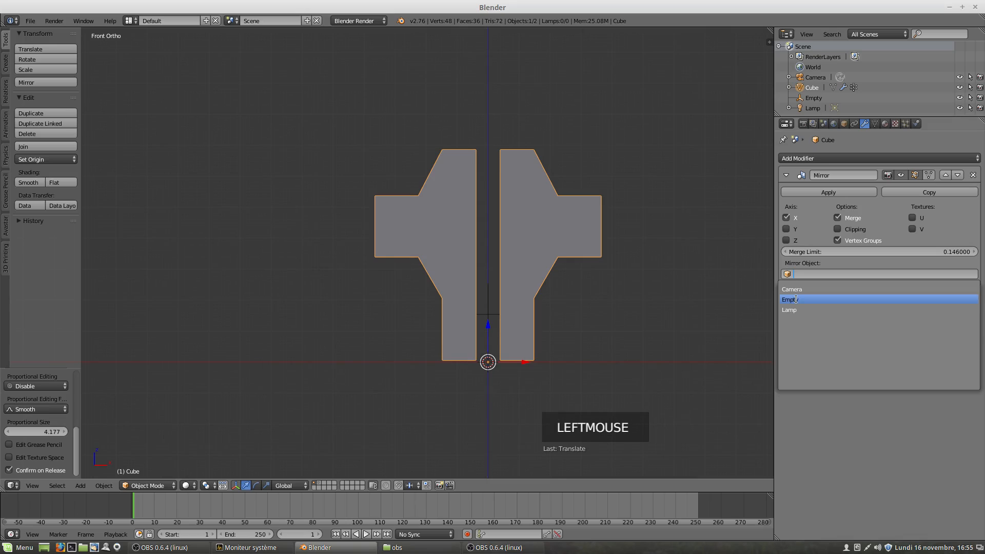
left_click(796, 300)
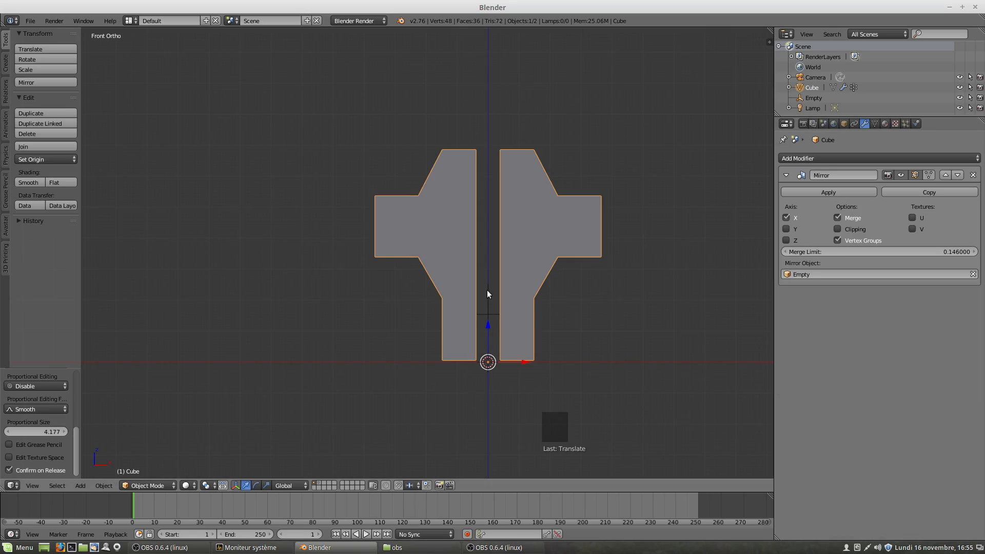
- Move the empty to about X -0.778 and Z 3.128, and rotate it about 16.9° around Y
right_click(488, 309)
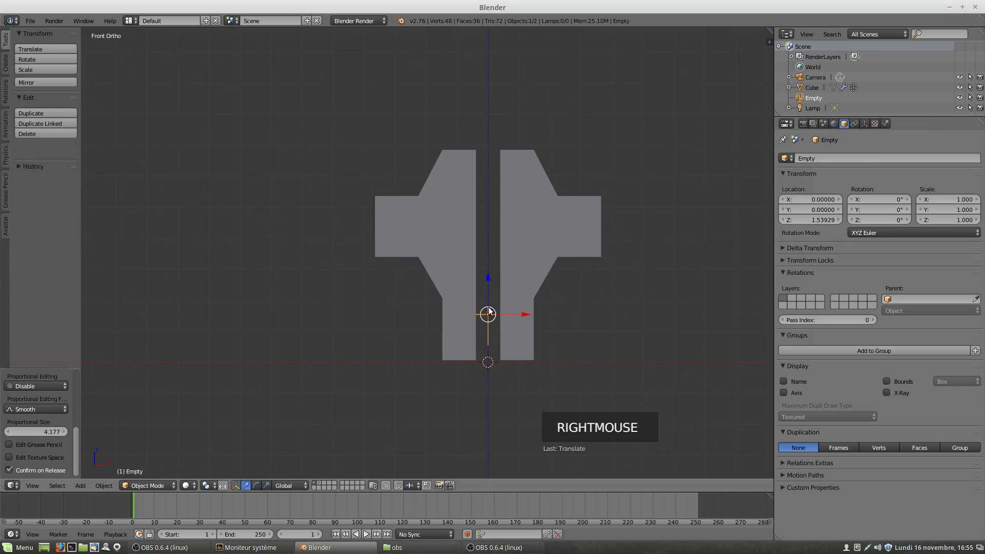
left_click_drag(524, 313, 500, 315)
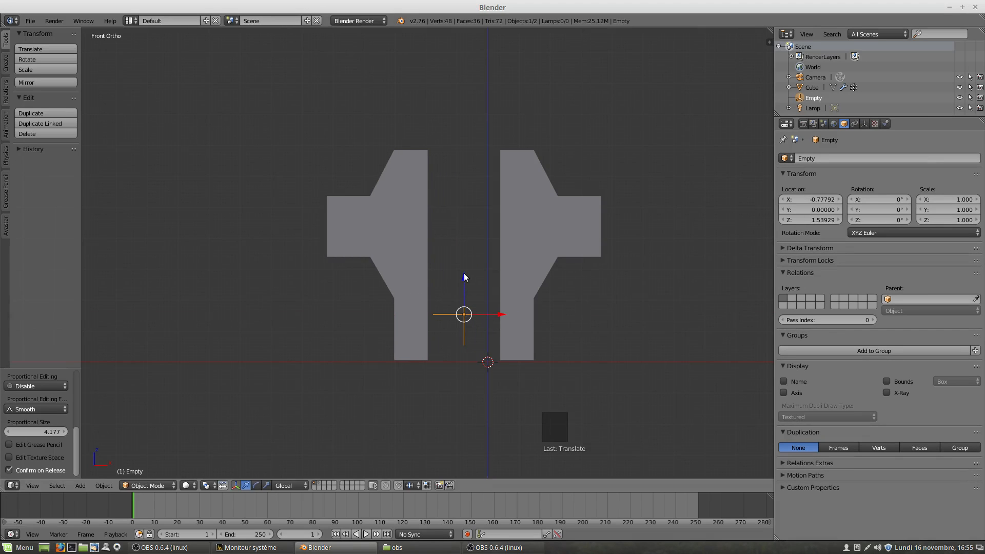
left_click_drag(464, 277, 466, 239)
key("r")
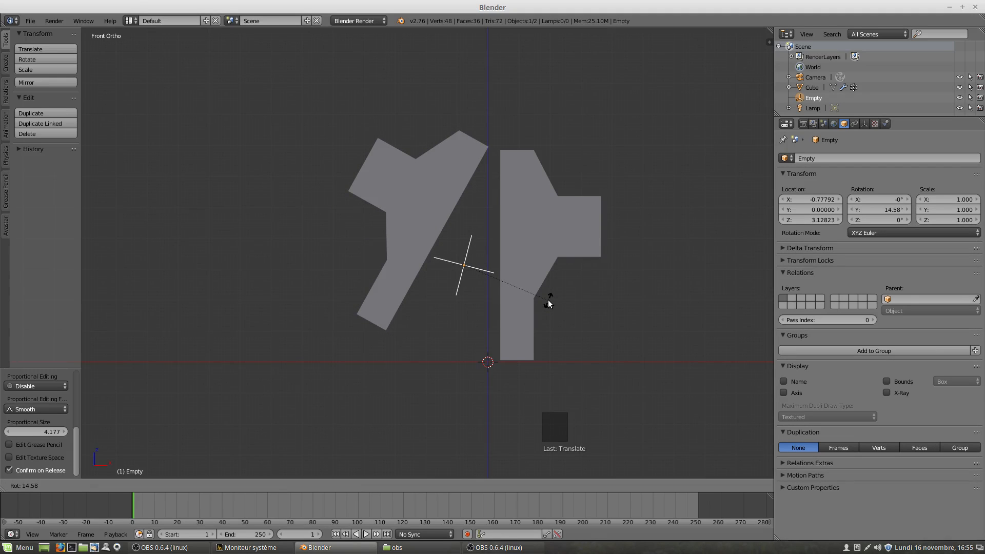
left_click(548, 305)
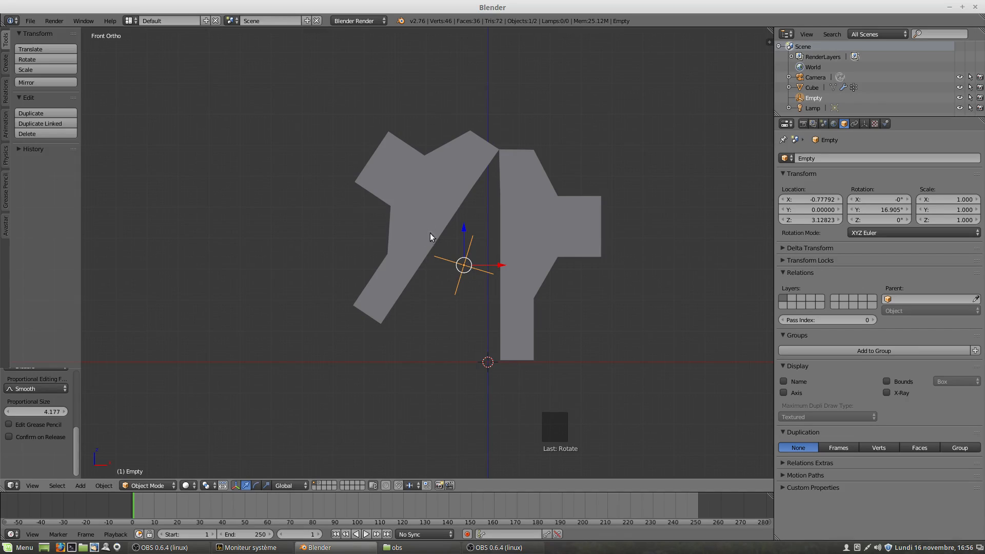
- Try rotating the mirrored body by about 17° in the front view, and rotate it back upright
right_click(536, 266)
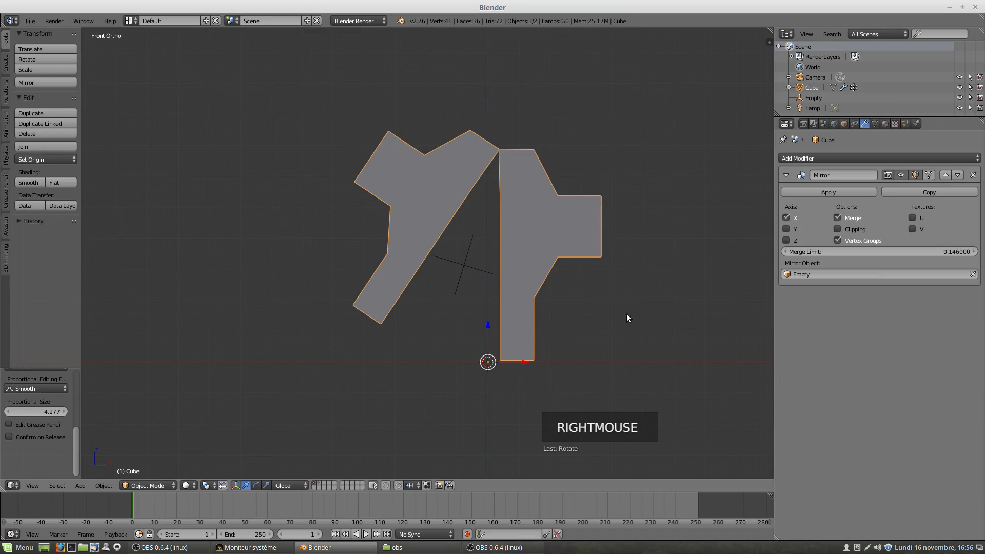
key("r")
key("r")
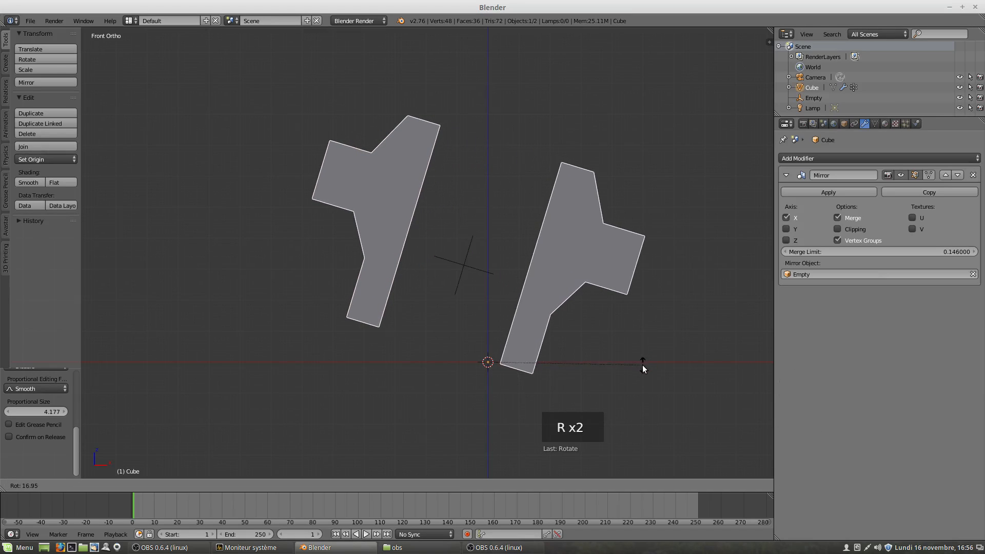
left_click(641, 363)
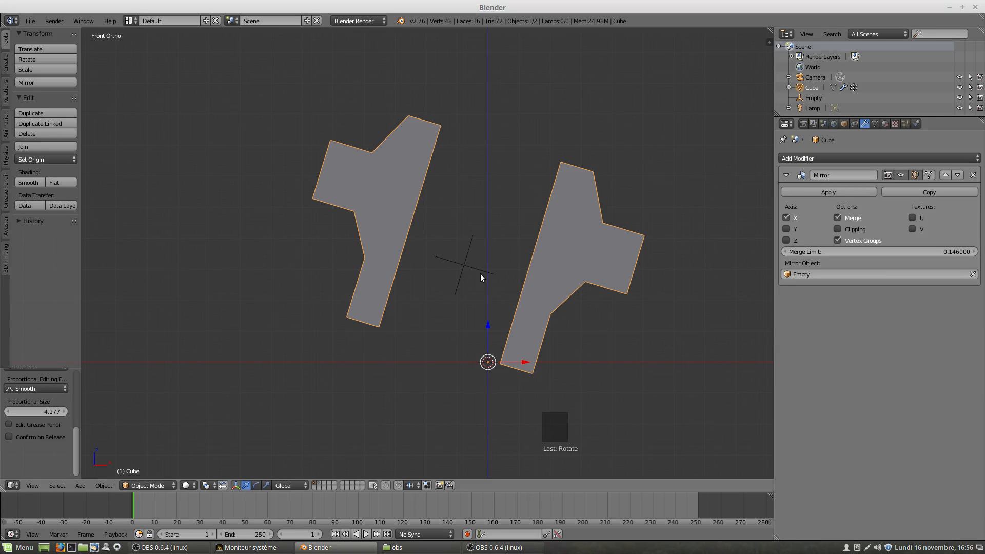
key("r")
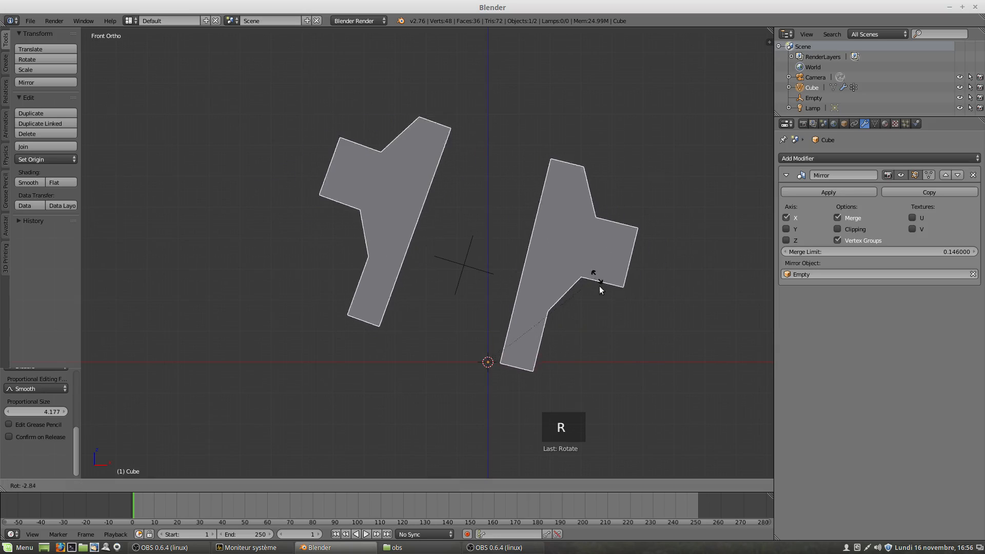
left_click(591, 230)
- Rotate the empty back to nearly upright, and tilt it again to about 14.6° around Y
right_click(472, 252)
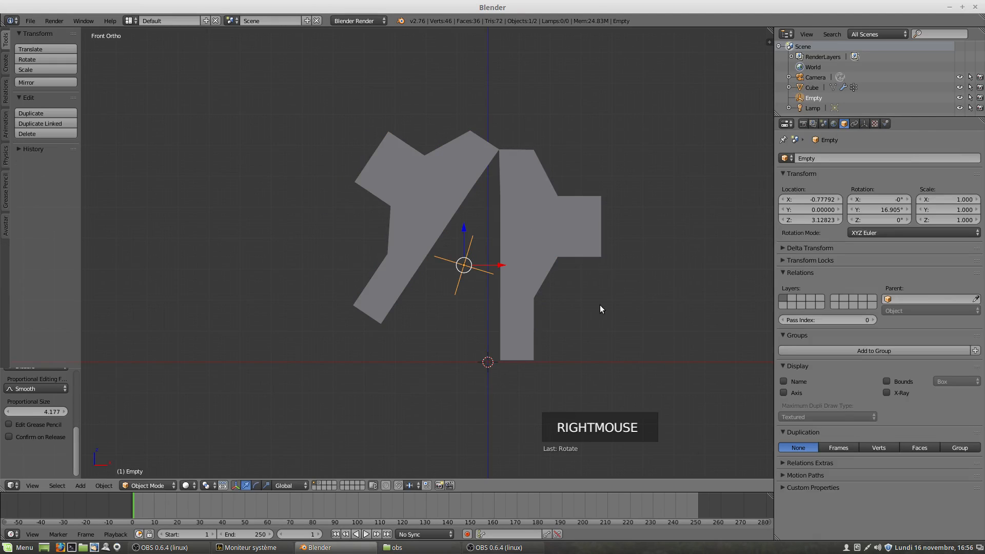
key("r")
key("r")
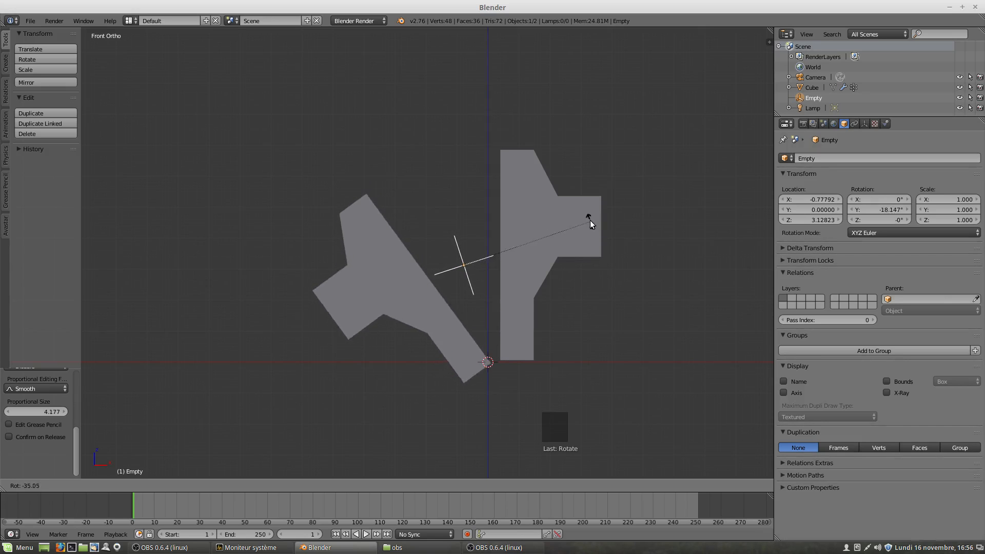
left_click(589, 260)
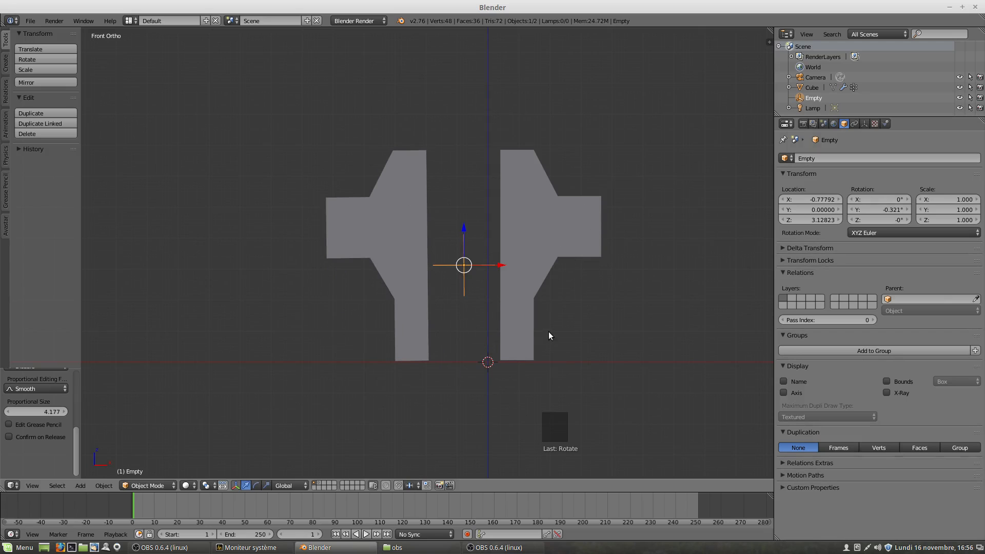
key("r")
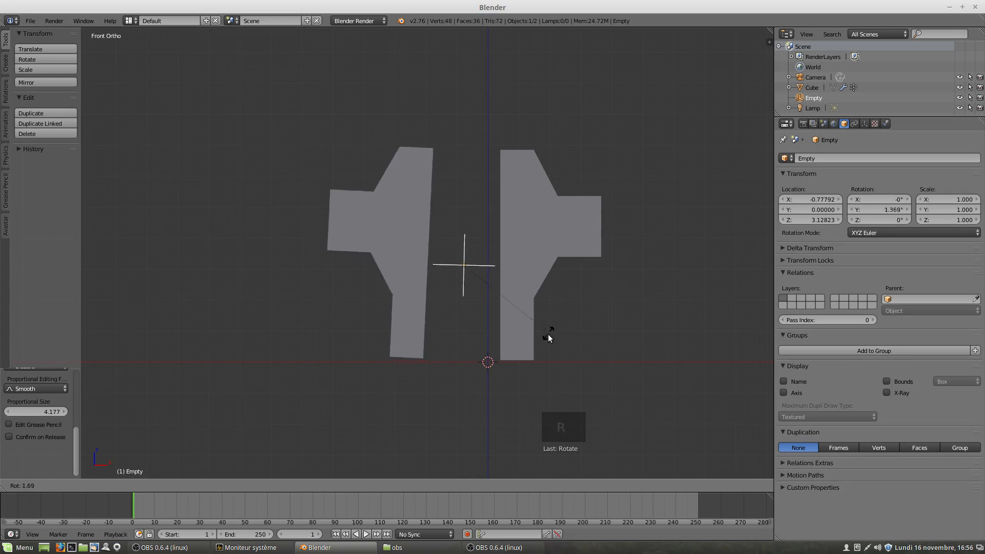
left_click(540, 362)
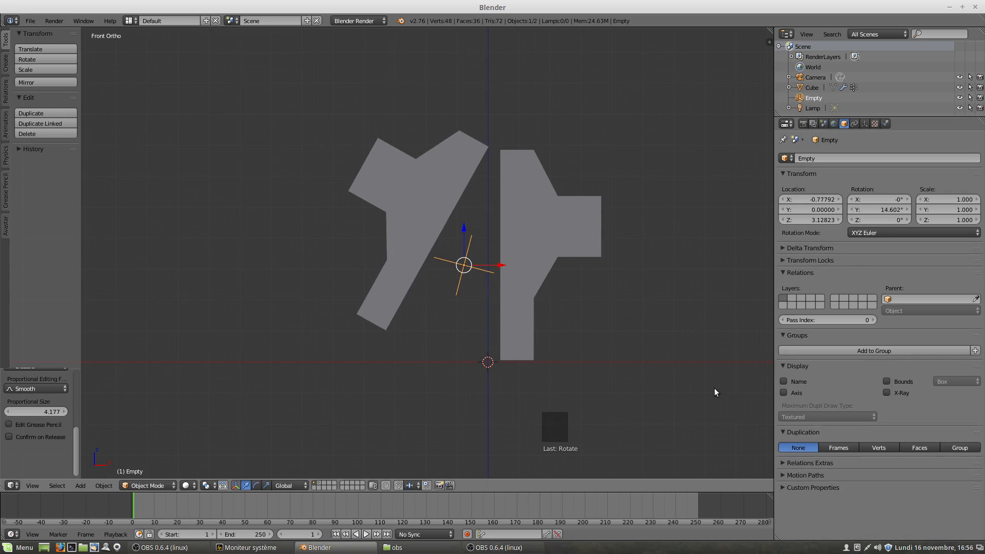
- Select the mirrored body and toggle its Mirror modifier's edit cage adjustment
right_click(549, 255)
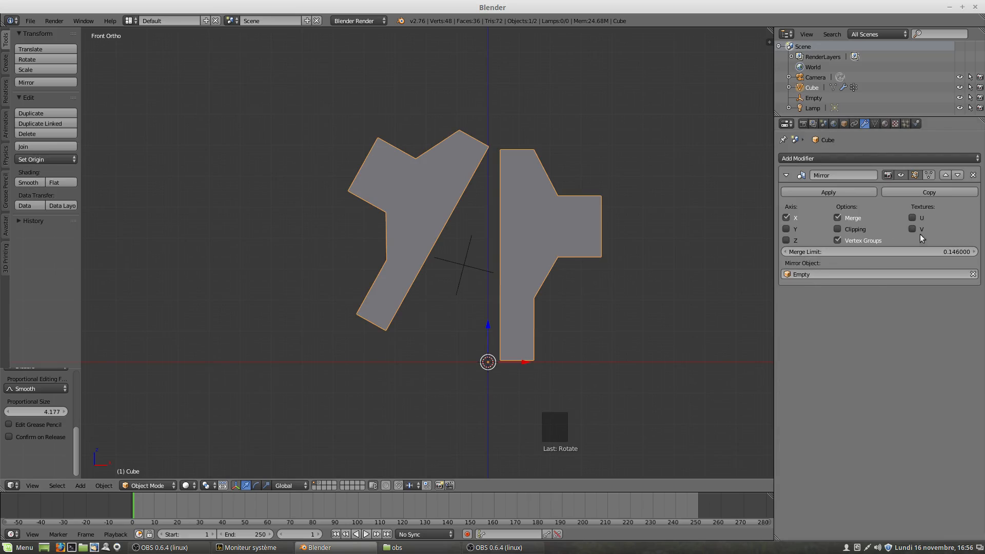
left_click(931, 175)
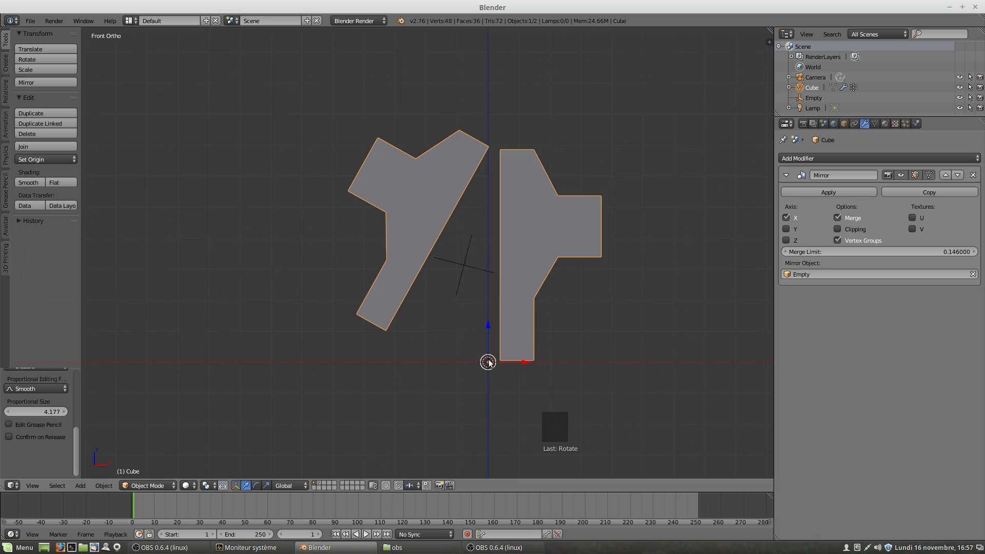
- Duplicate the empty and place the copy at about X -0.314 and Z 4.088
right_click(464, 264)
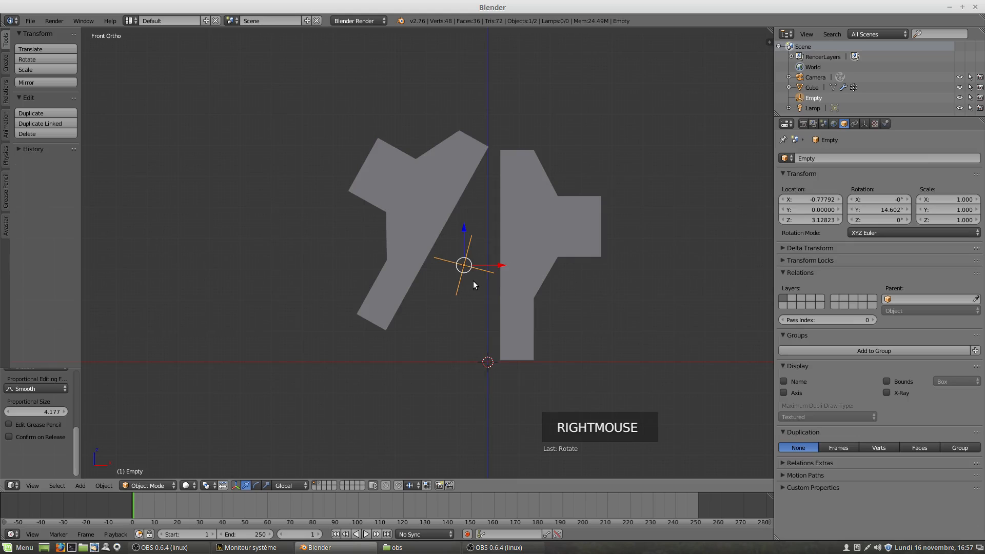
key("shift+d")
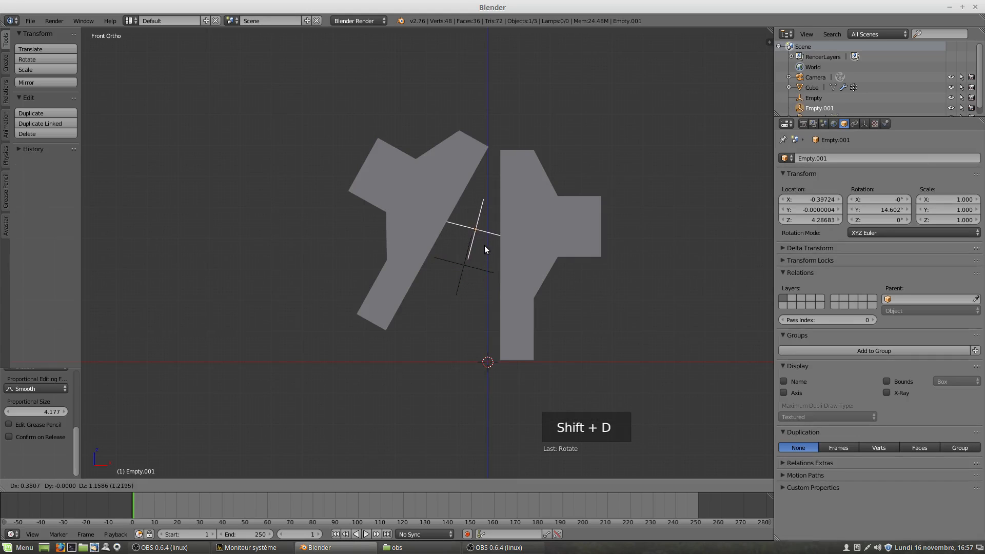
left_click(487, 251)
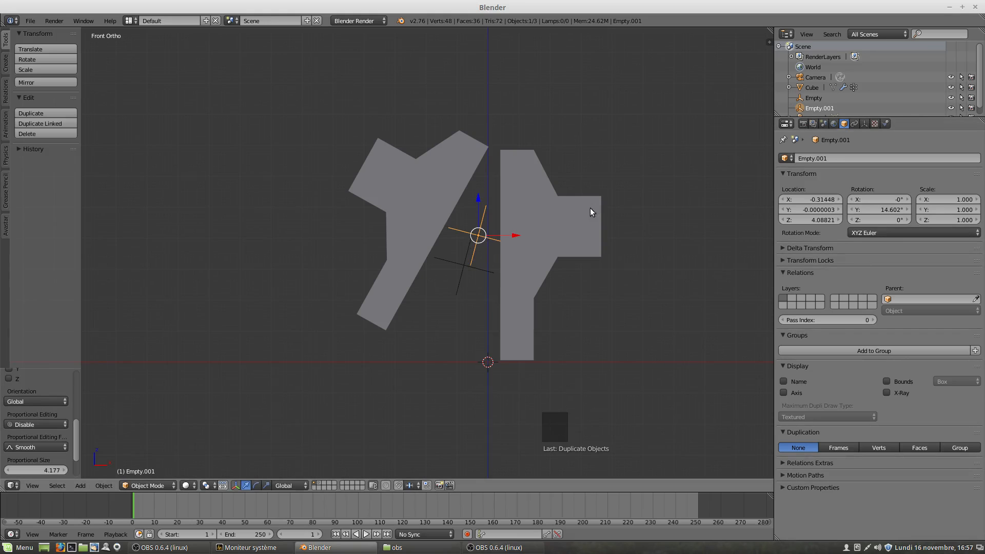
- Copy the body's Mirror modifier and set the copy to mirror only along Y with Empty.001 as its mirror object
right_click(567, 229)
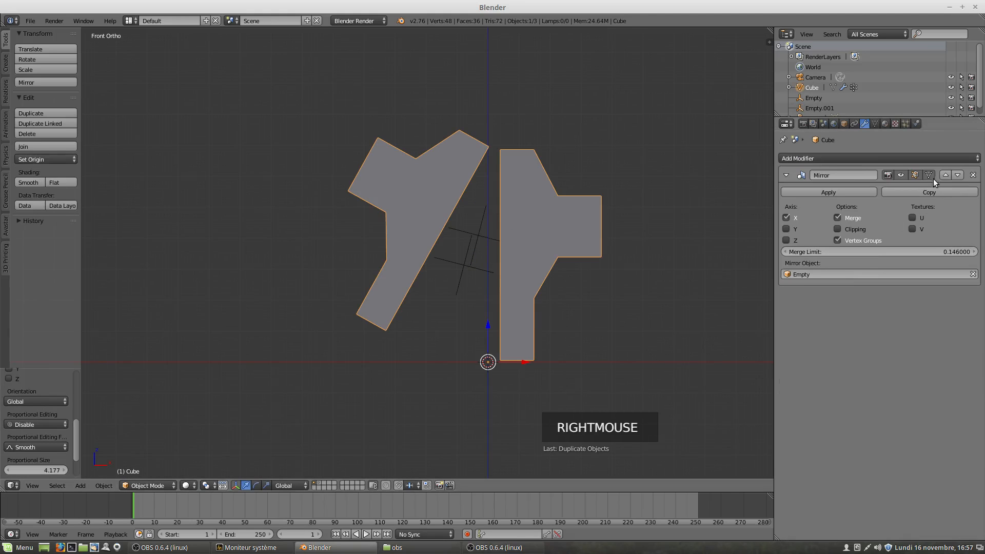
left_click(926, 194)
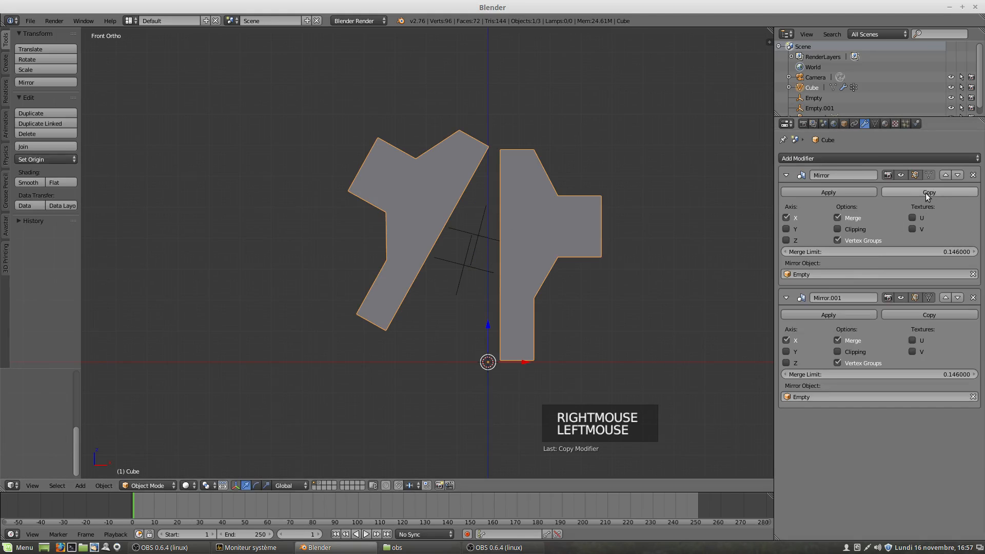
left_click(787, 352)
left_click(786, 341)
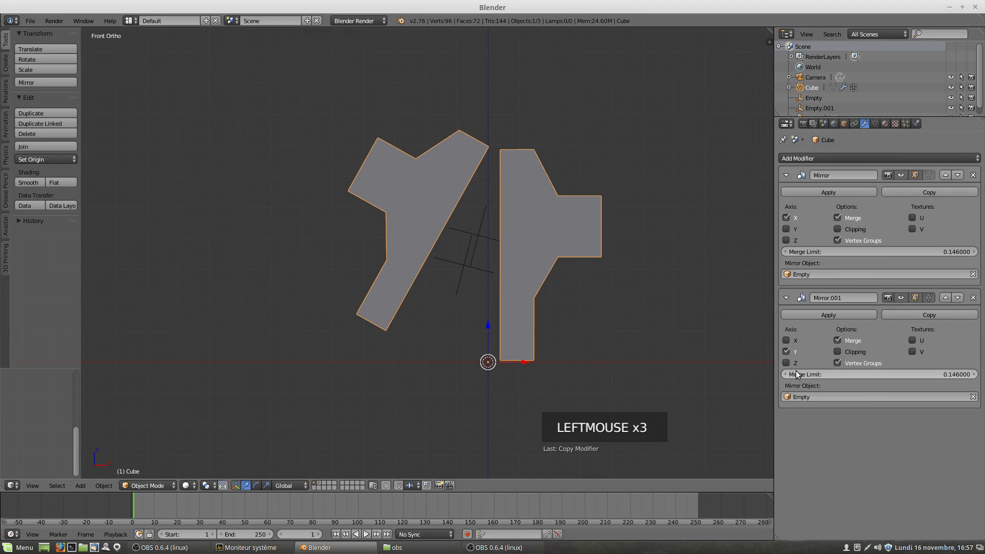
left_click(796, 398)
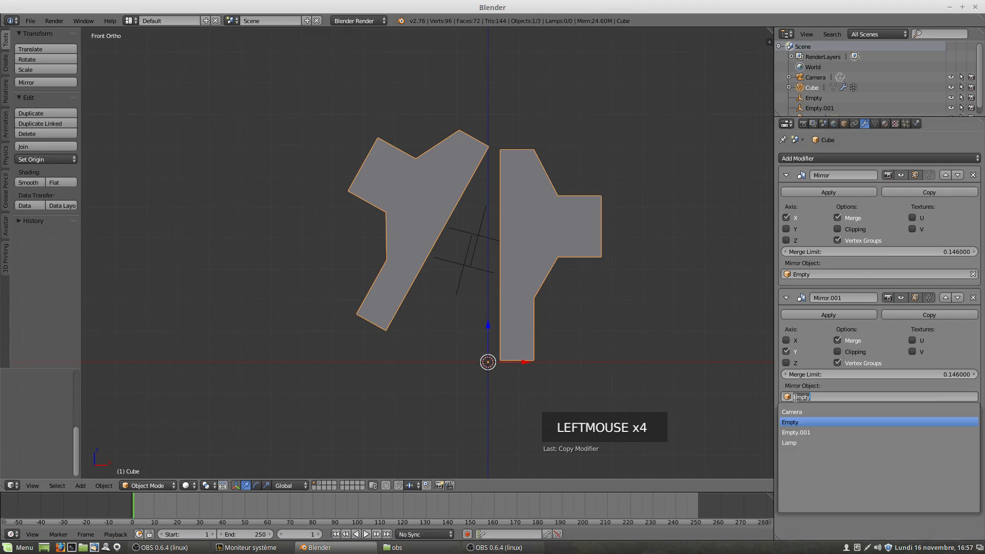
left_click(798, 432)
- From a side view, rotate the duplicated empty to about 27.8°, 19.1° and 7.3° in X, Y and Z, and move it to about 1.465 along Y
middle_click_drag(607, 295, 416, 284)
right_click(457, 239)
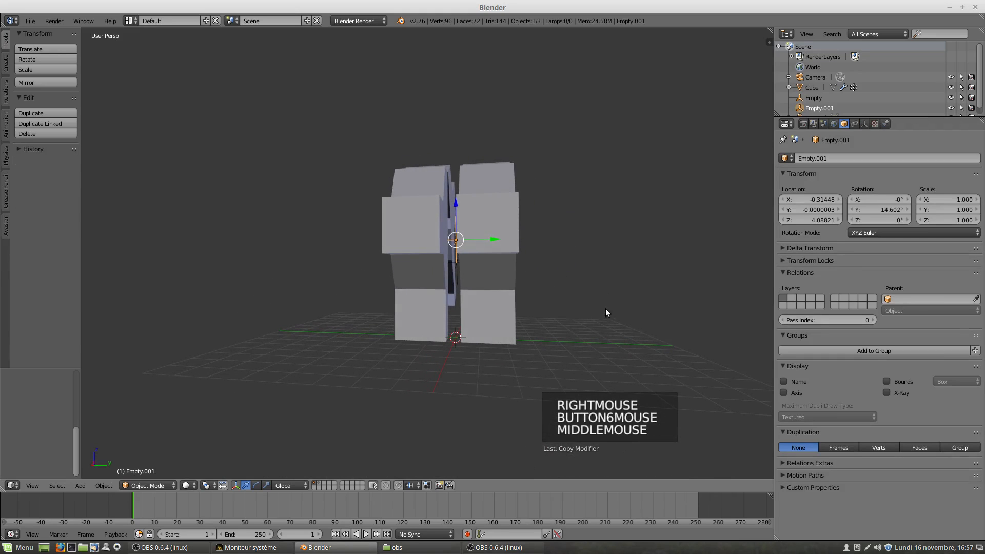
key("r")
left_click(608, 234)
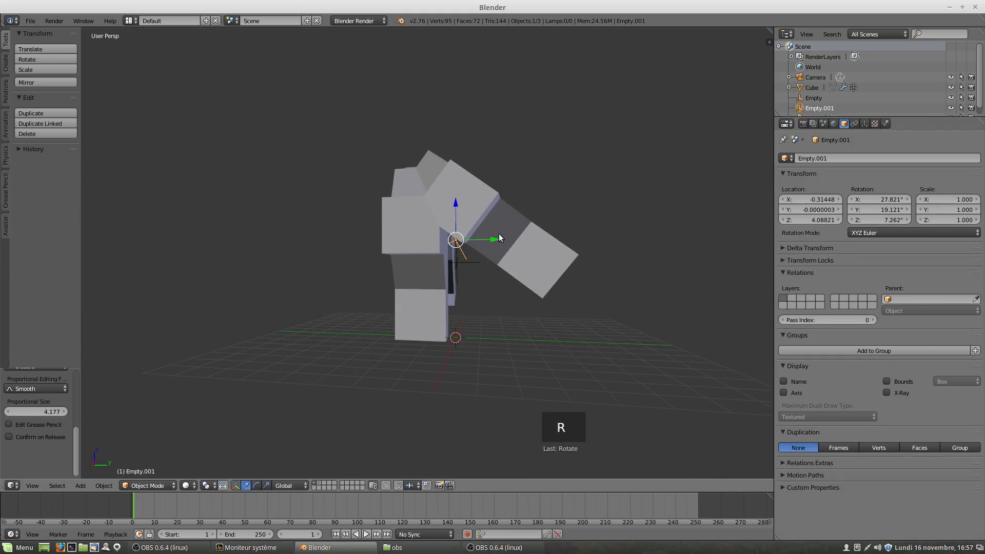
left_click_drag(496, 238, 528, 245)
middle_click_drag(529, 255, 506, 353)
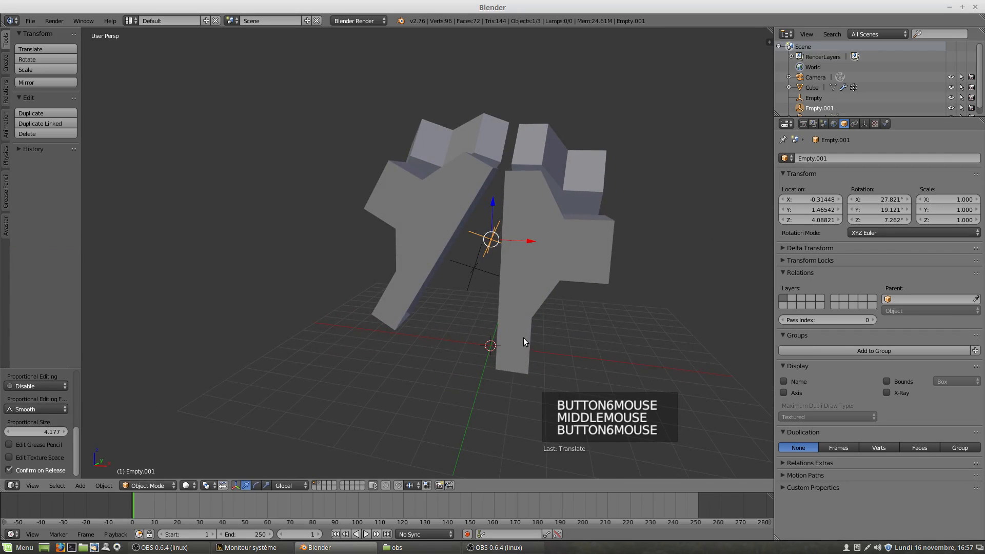
middle_click_drag(539, 275, 292, 241)
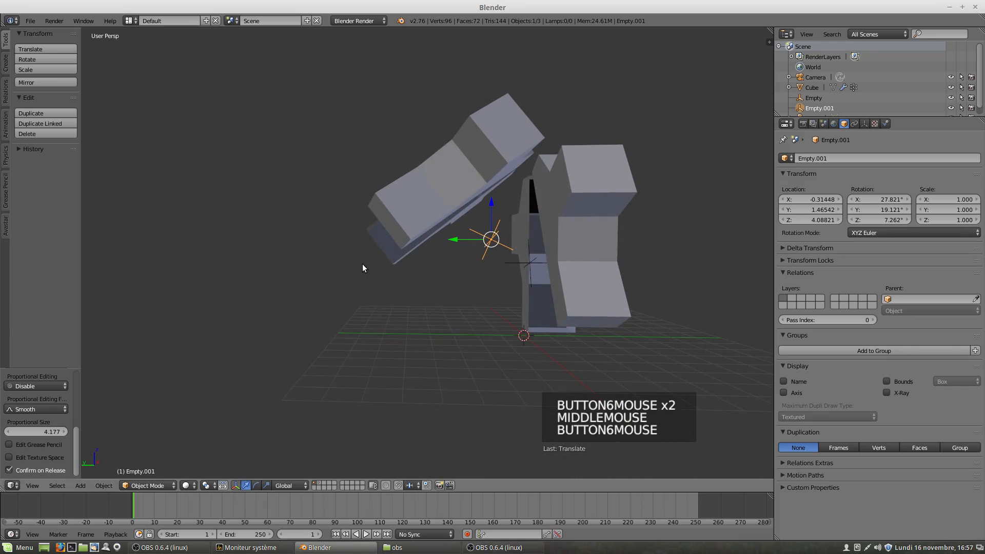